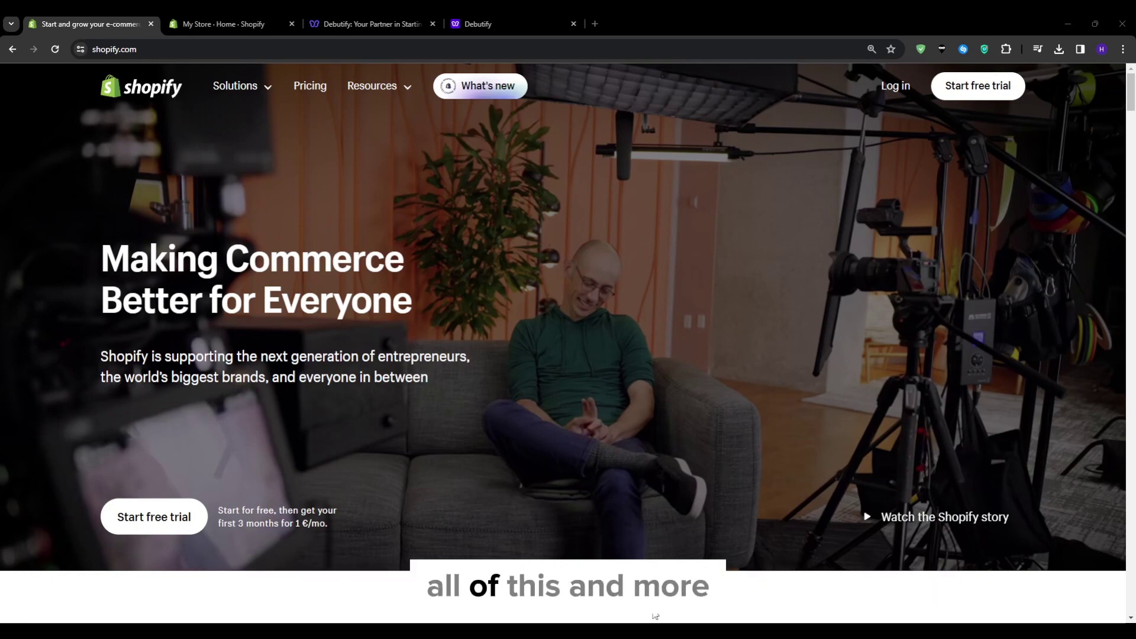
Look over the Shopify homepage, the store's admin home and the Debutify homepage
scroll(503, 522, down, 8)
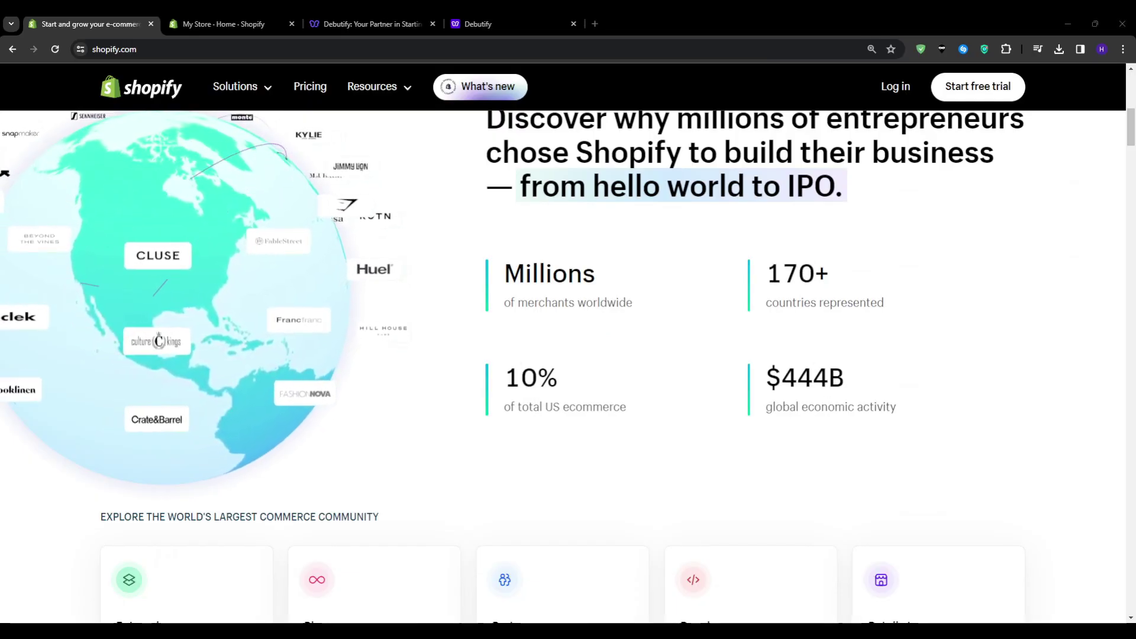
click(225, 23)
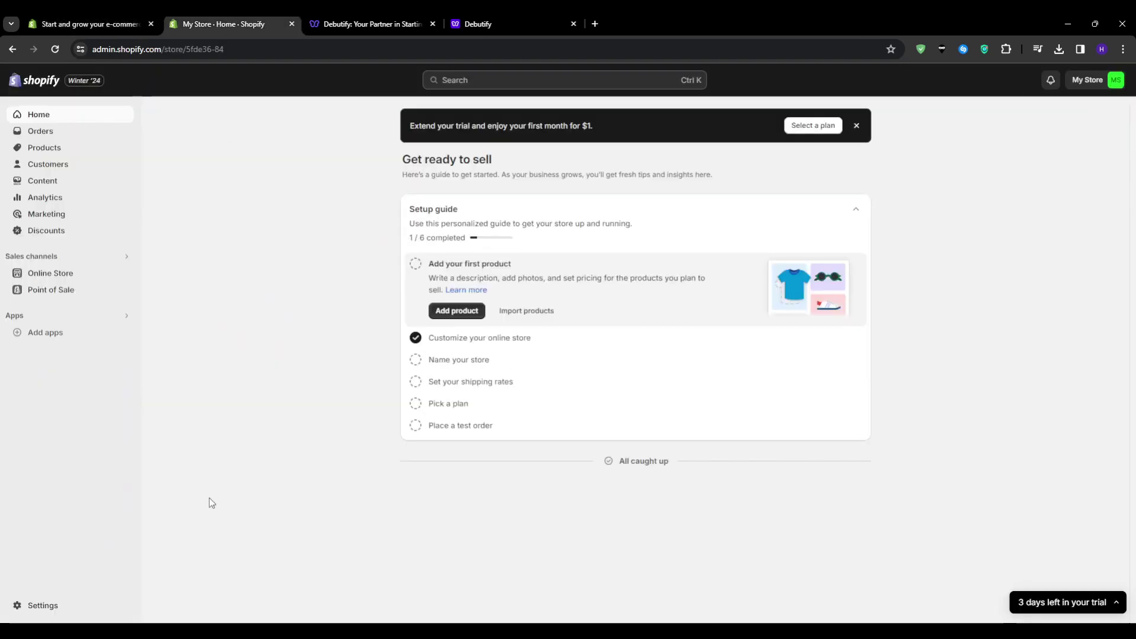
click(359, 25)
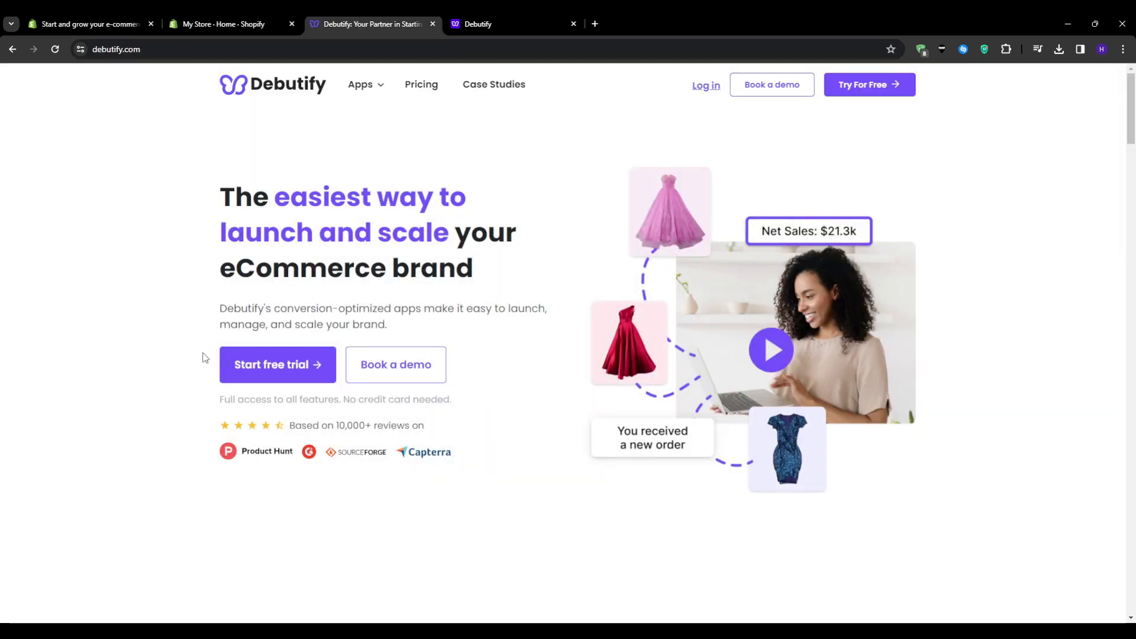
Open Debutify's pricing page and examine the theme plans, starting with the Free plan
click(426, 95)
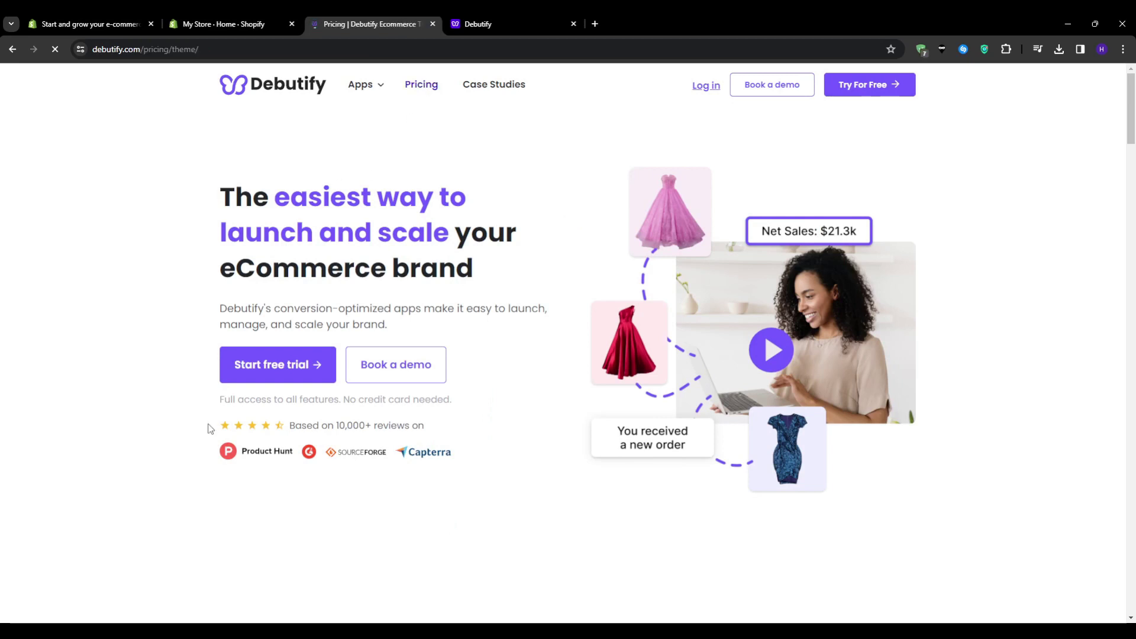
scroll(211, 426, down, 5)
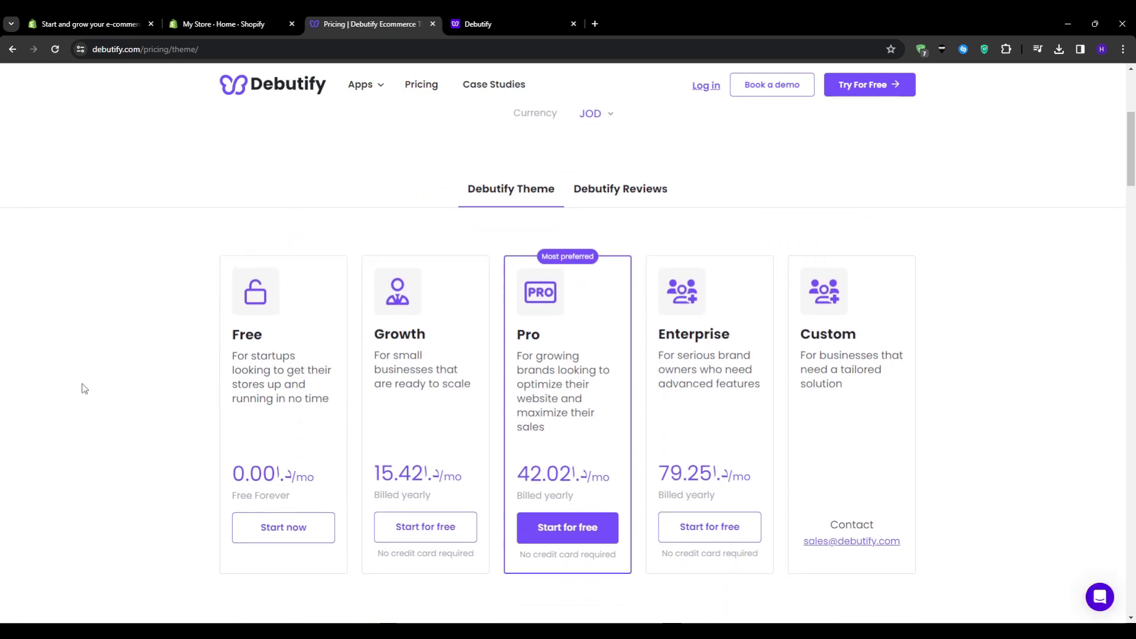
scroll(84, 388, down, 1)
double_click(271, 283)
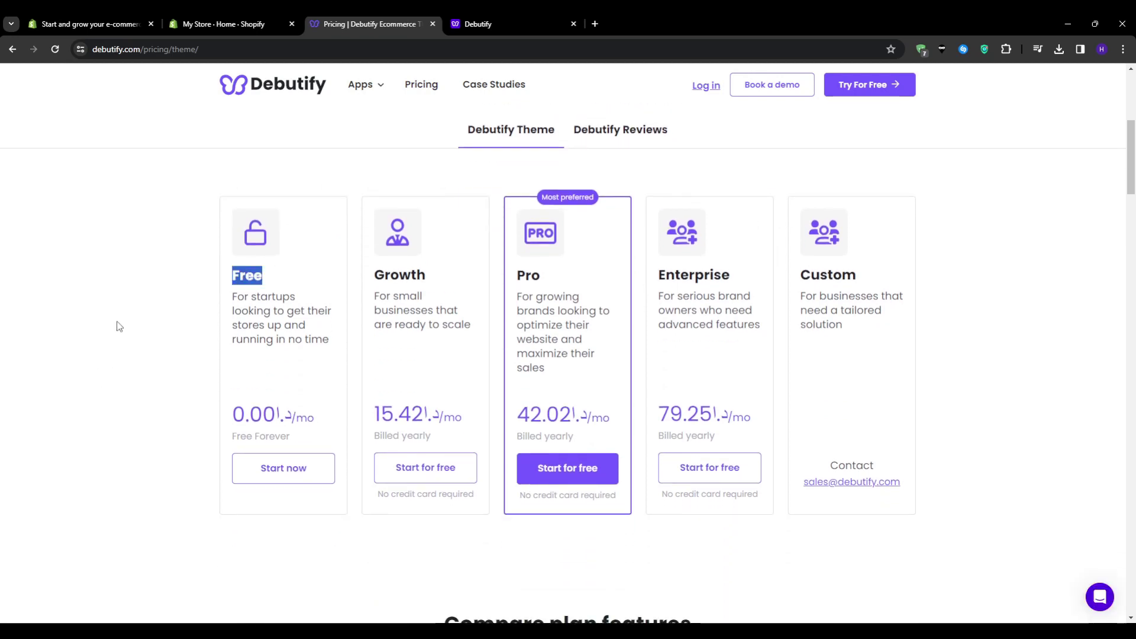
click(117, 324)
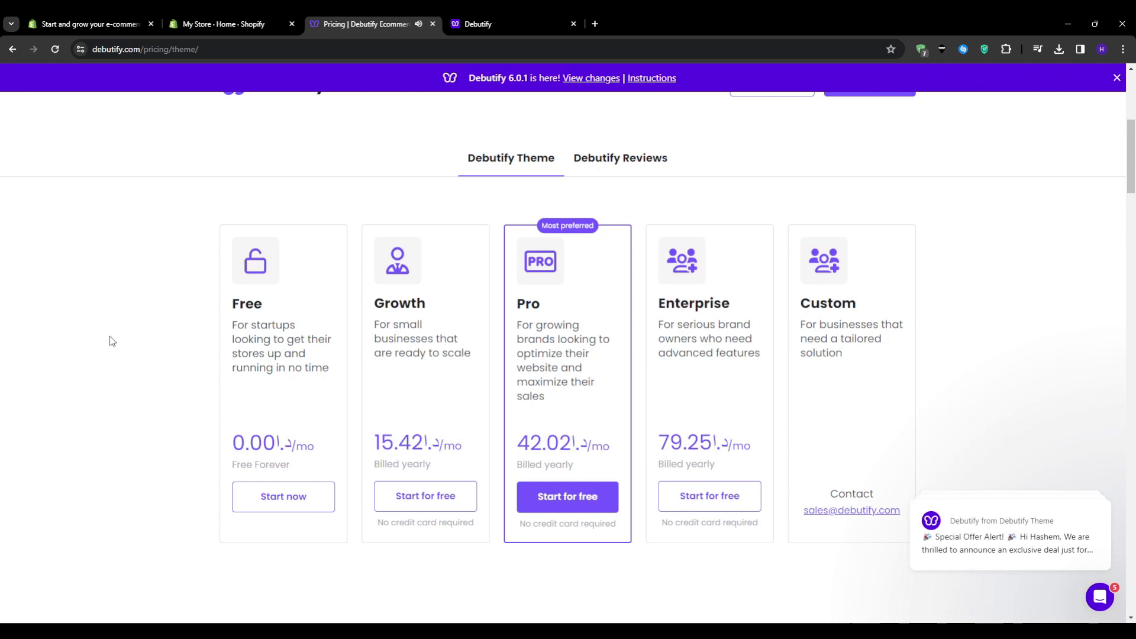
scroll(112, 342, up, 6)
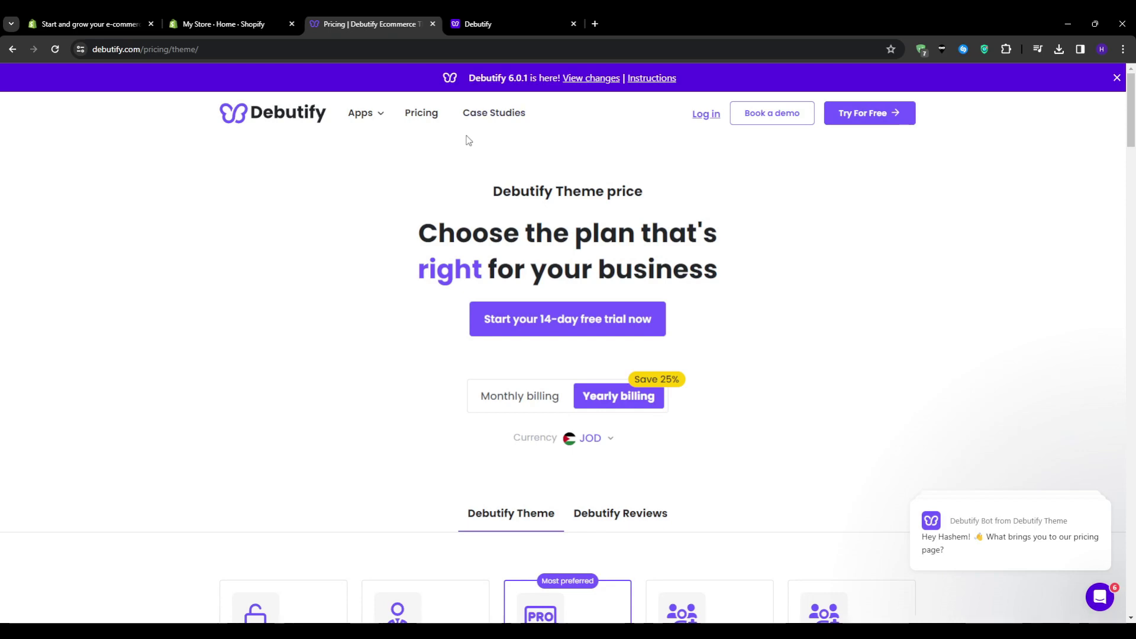
Examine the setup steps on the Debutify dashboard, including connecting the Shopify store
click(474, 26)
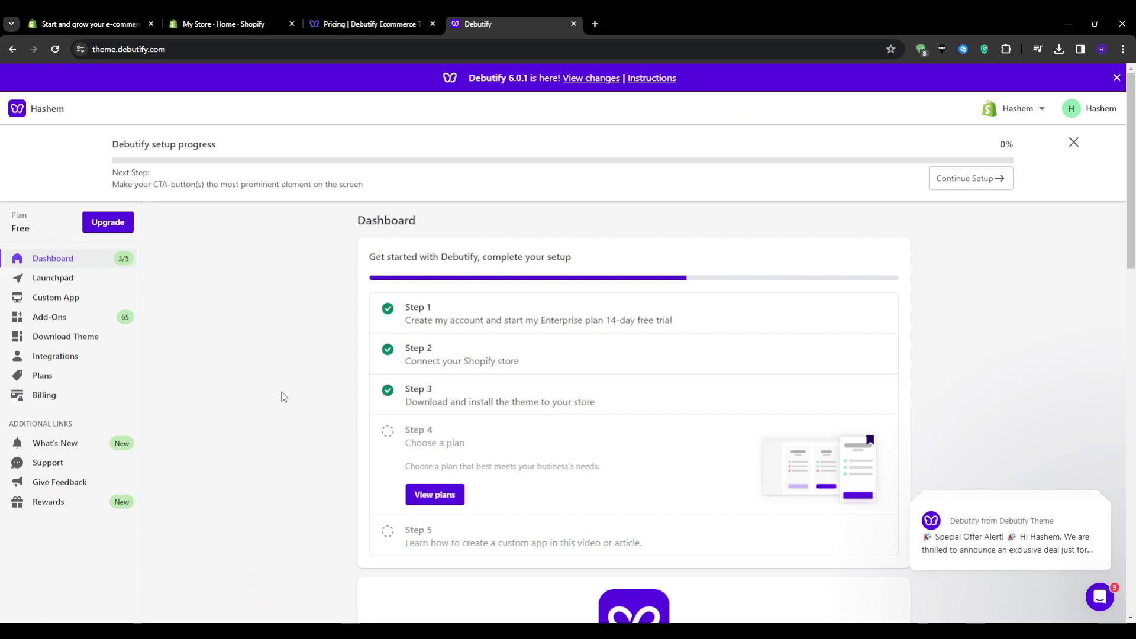
triple_click(462, 366)
click(294, 401)
click(219, 24)
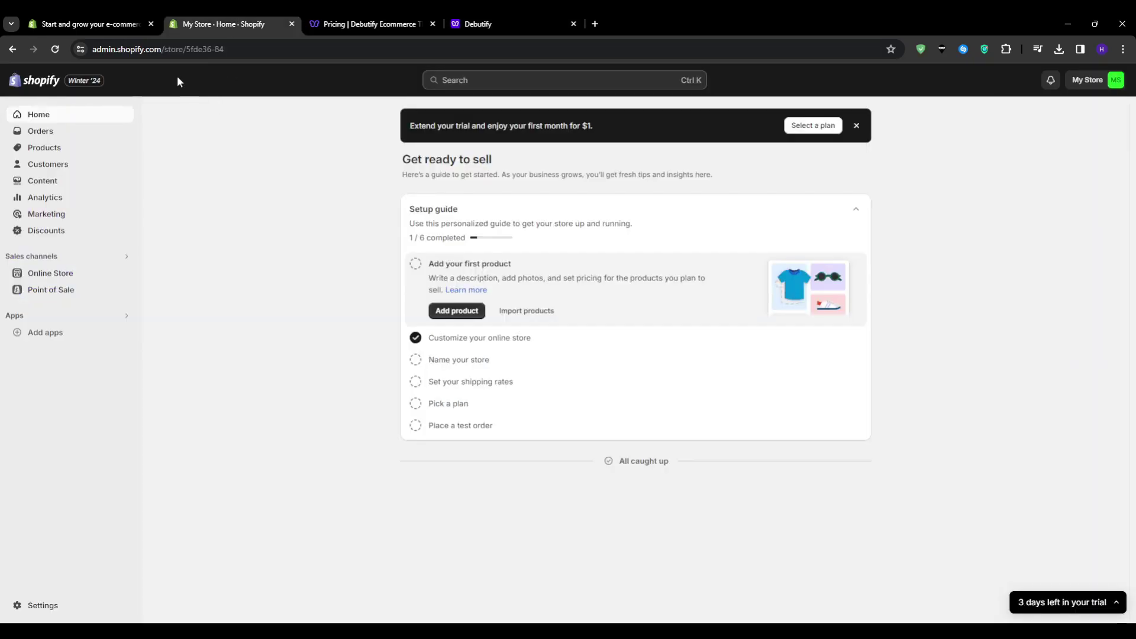
click(459, 25)
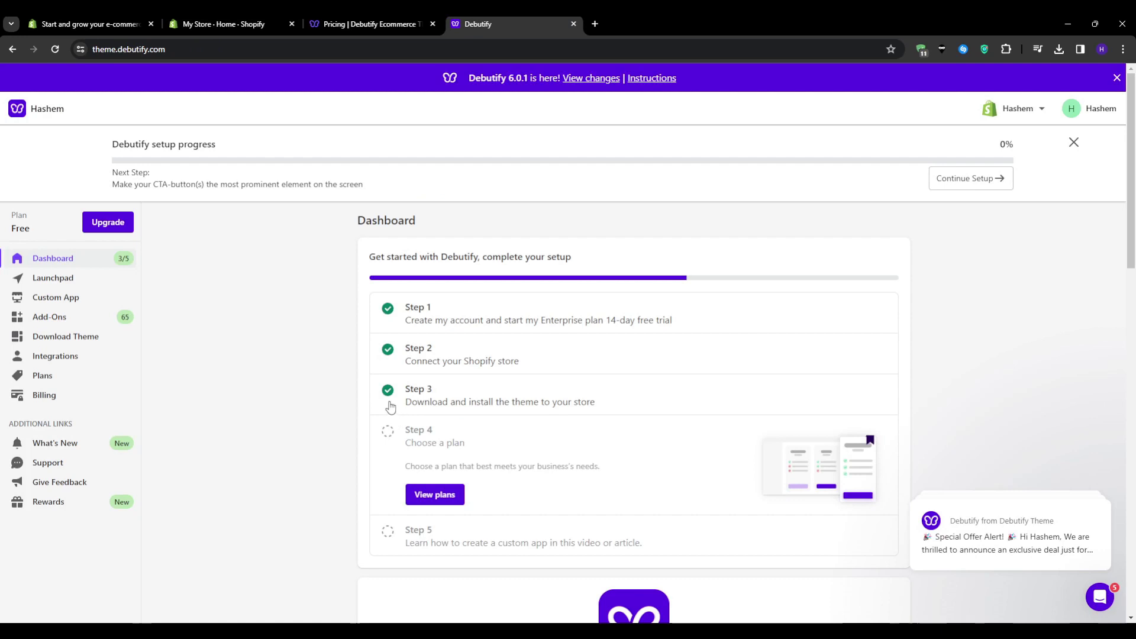
View the Shopify store's Themes page and review Debutify's setup step for downloading and installing the theme
click(261, 24)
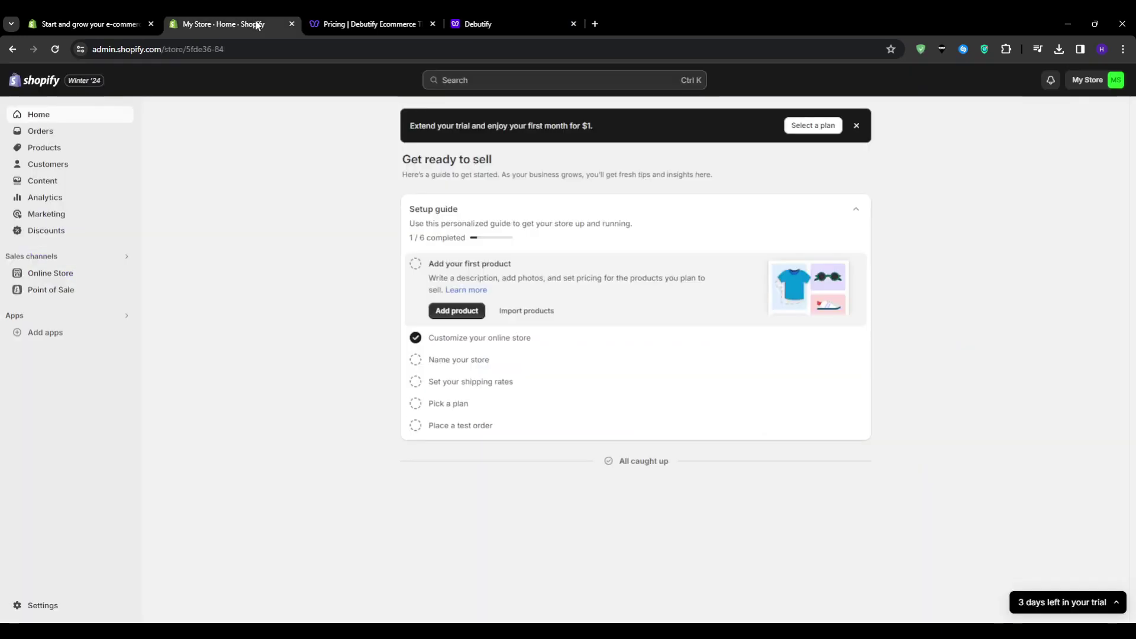
click(50, 272)
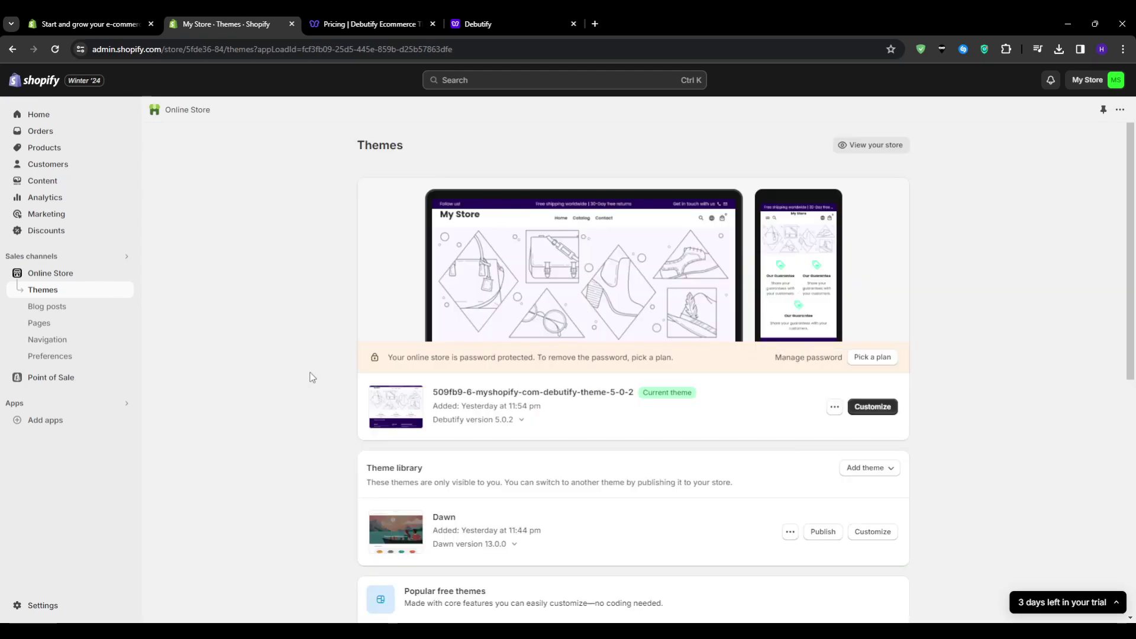
click(482, 23)
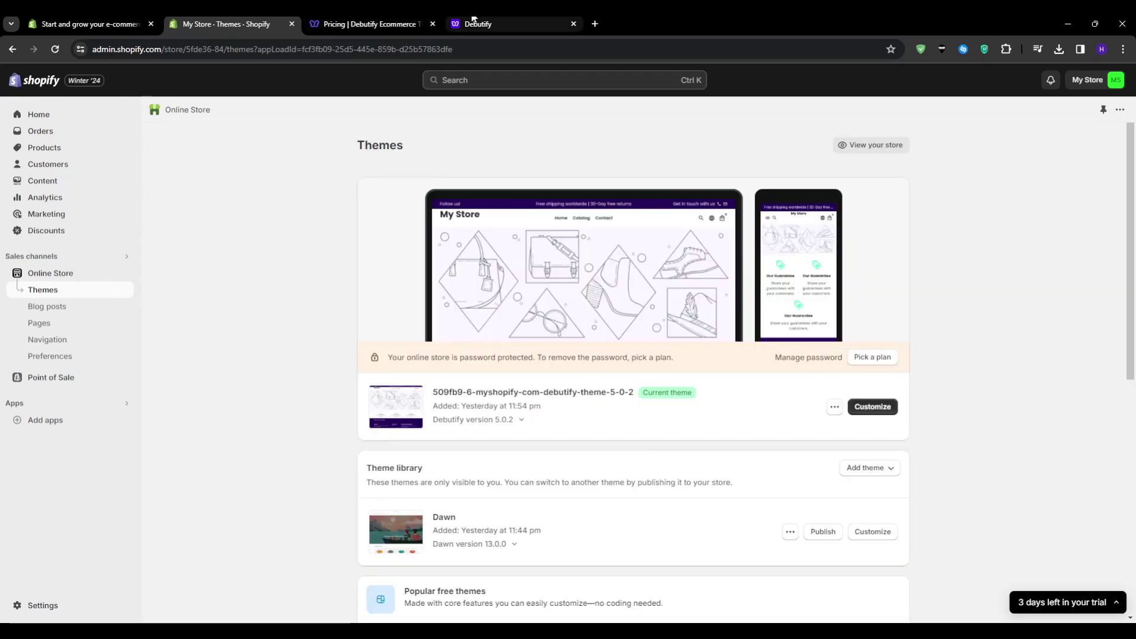
triple_click(502, 403)
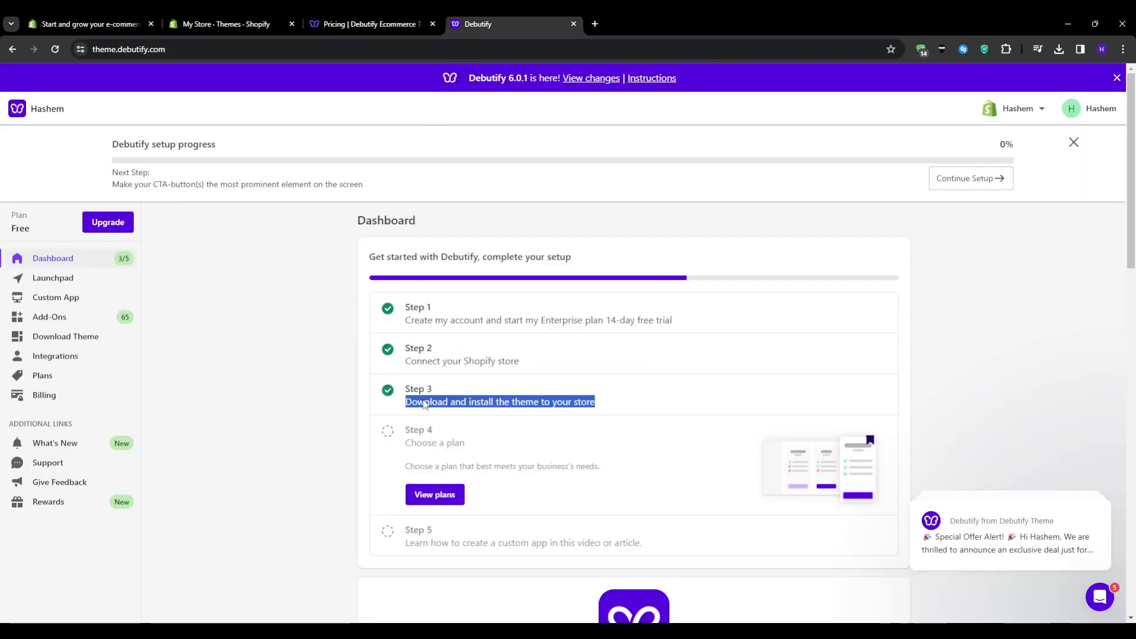
click(287, 426)
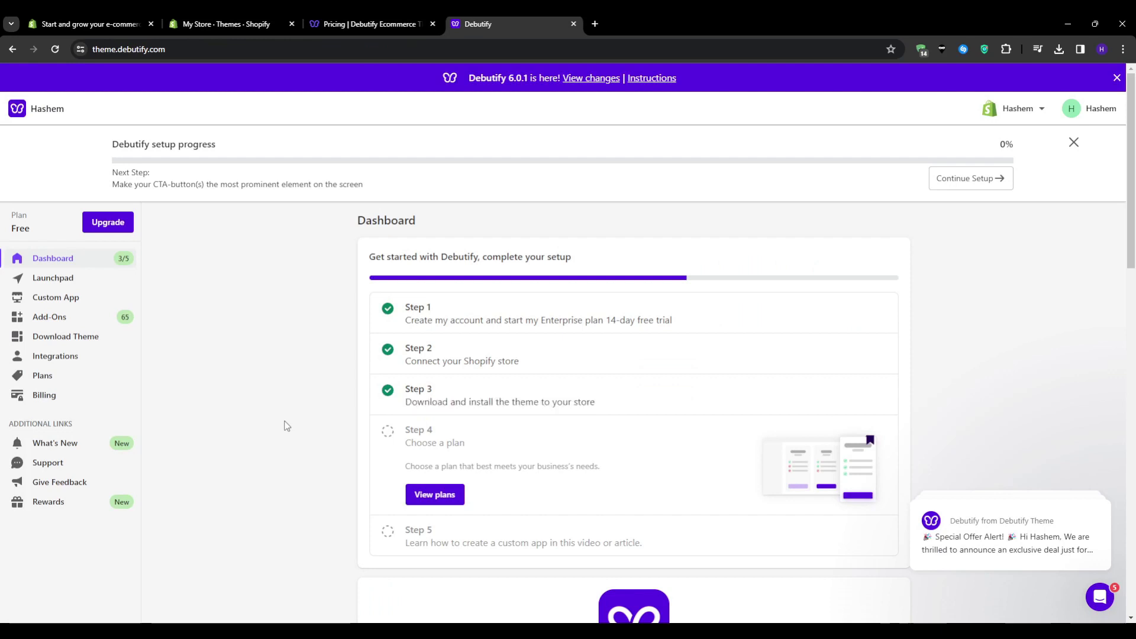
On the Shopify Themes page, view the dialog for uploading a theme zip file and close it without adding one
click(231, 24)
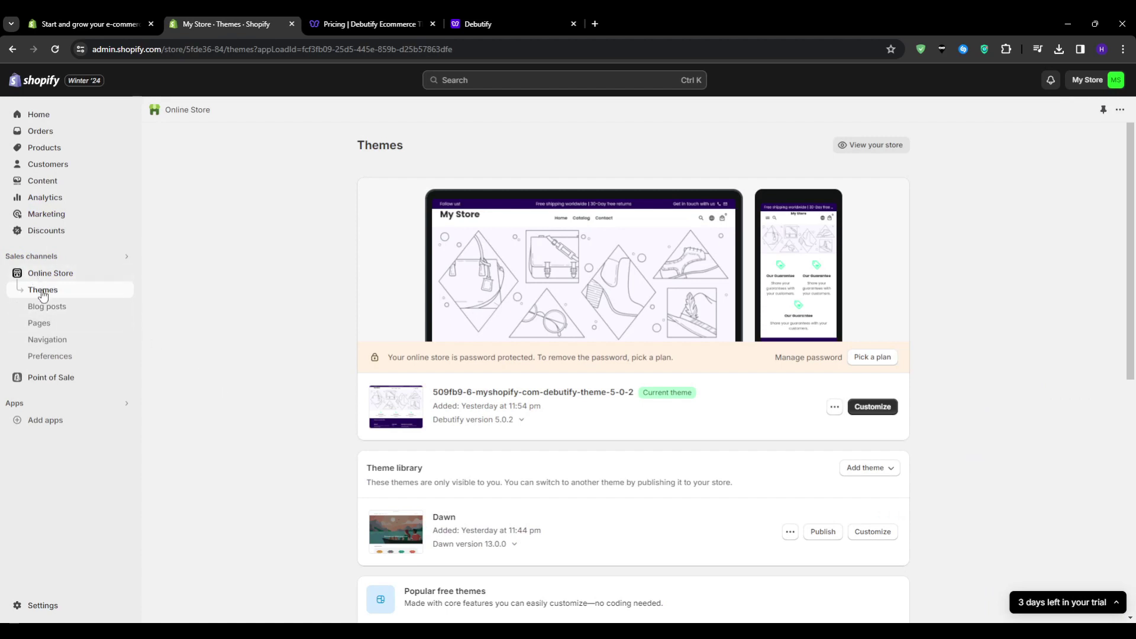
click(870, 469)
click(864, 519)
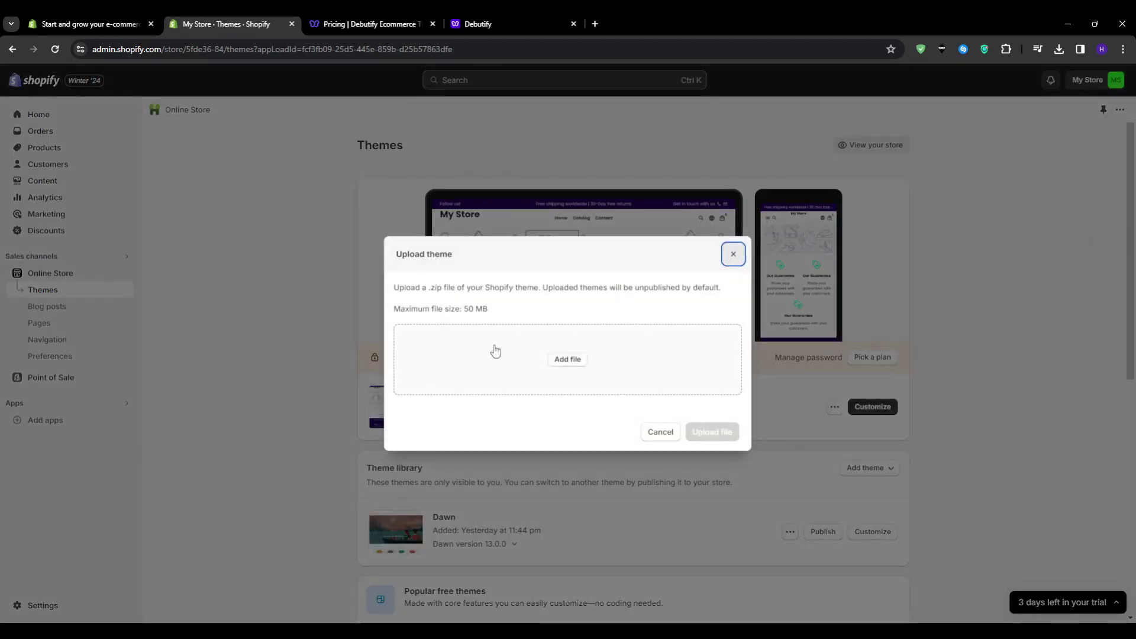
click(732, 256)
Open the current Debutify 5.0.2 theme for customization and dismiss the free trial notice
scroll(325, 414, down, 1)
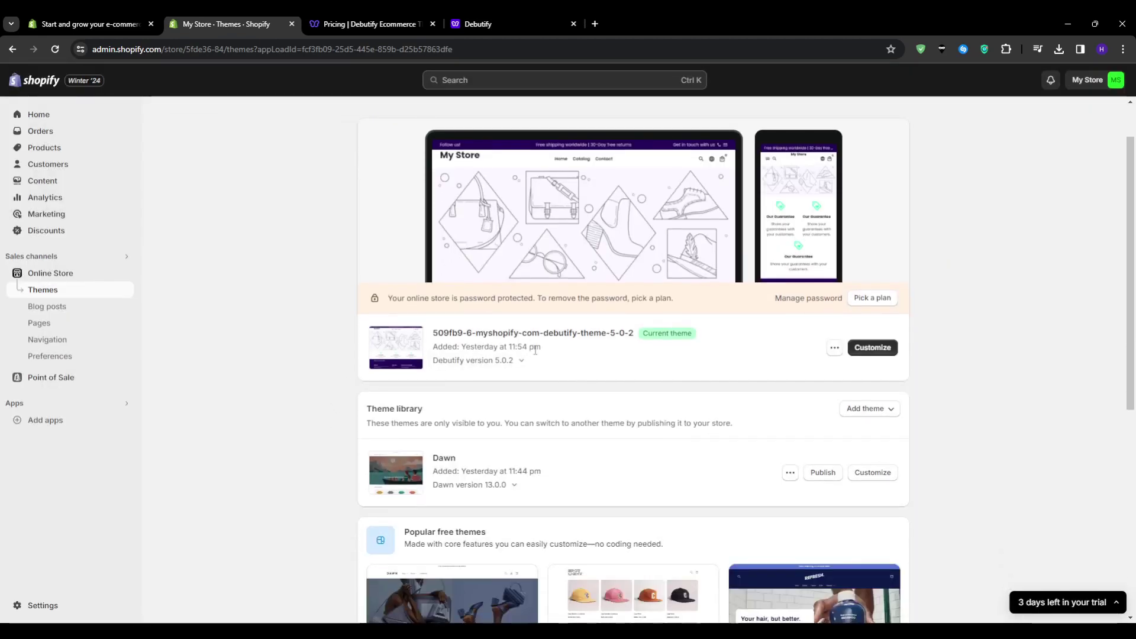
triple_click(590, 337)
triple_click(603, 355)
click(604, 355)
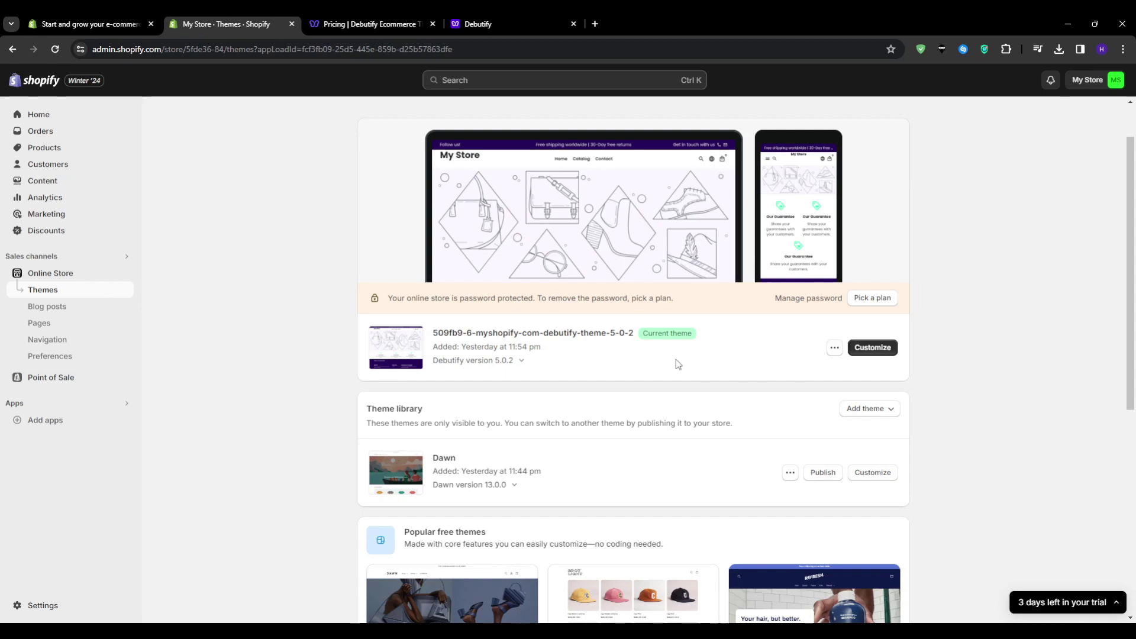
click(872, 347)
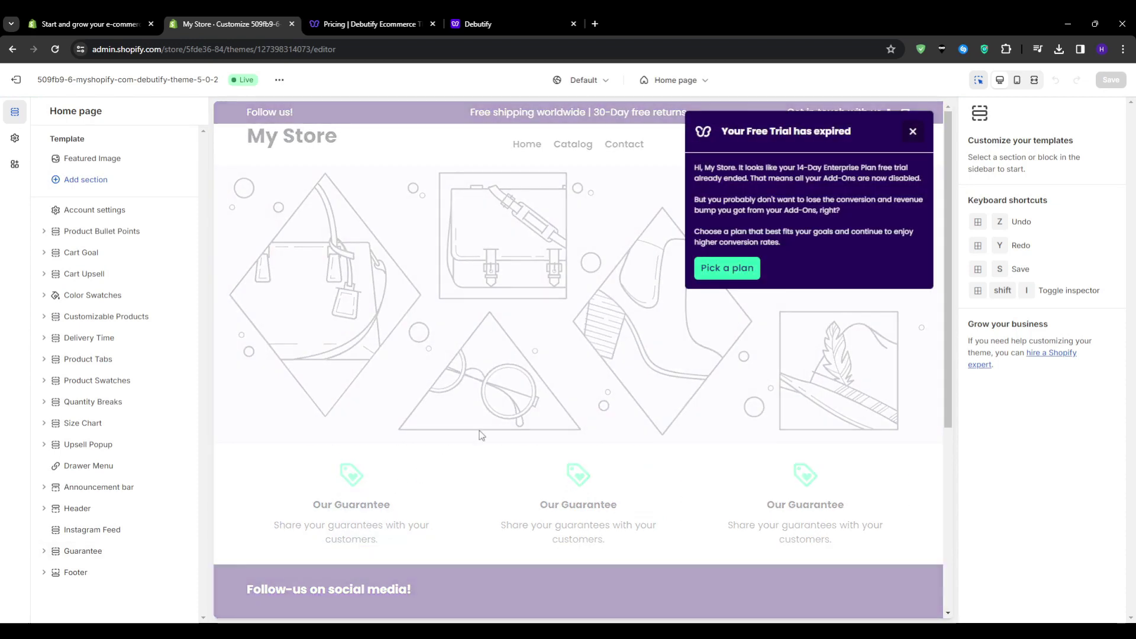
click(914, 130)
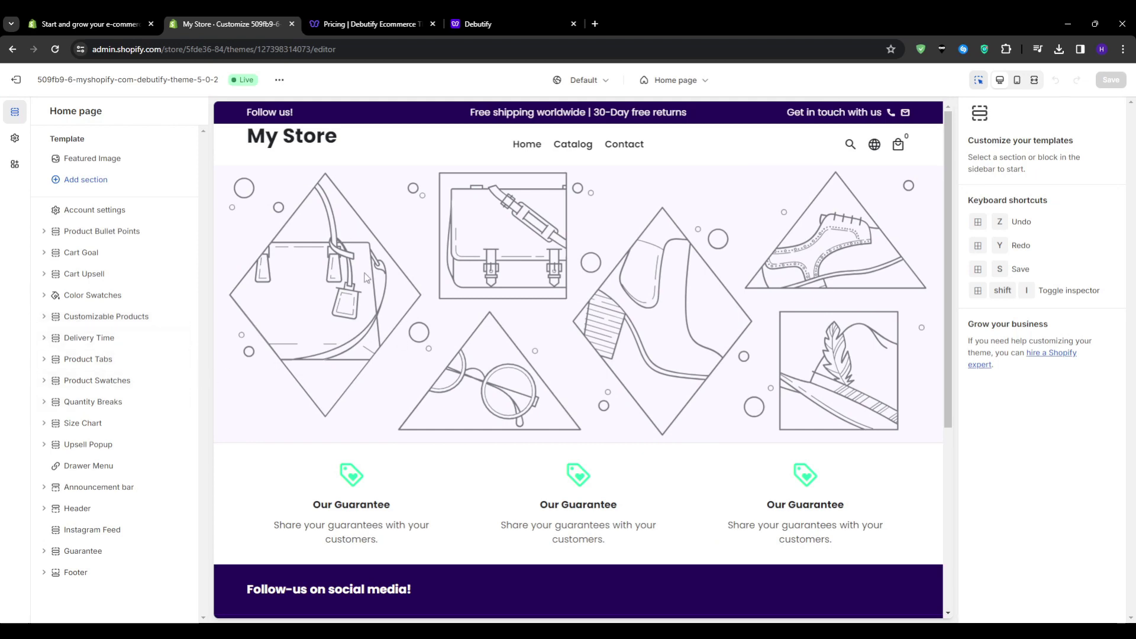
Inspect the Featured Image section's settings and the block types that can be added to the Header
click(153, 159)
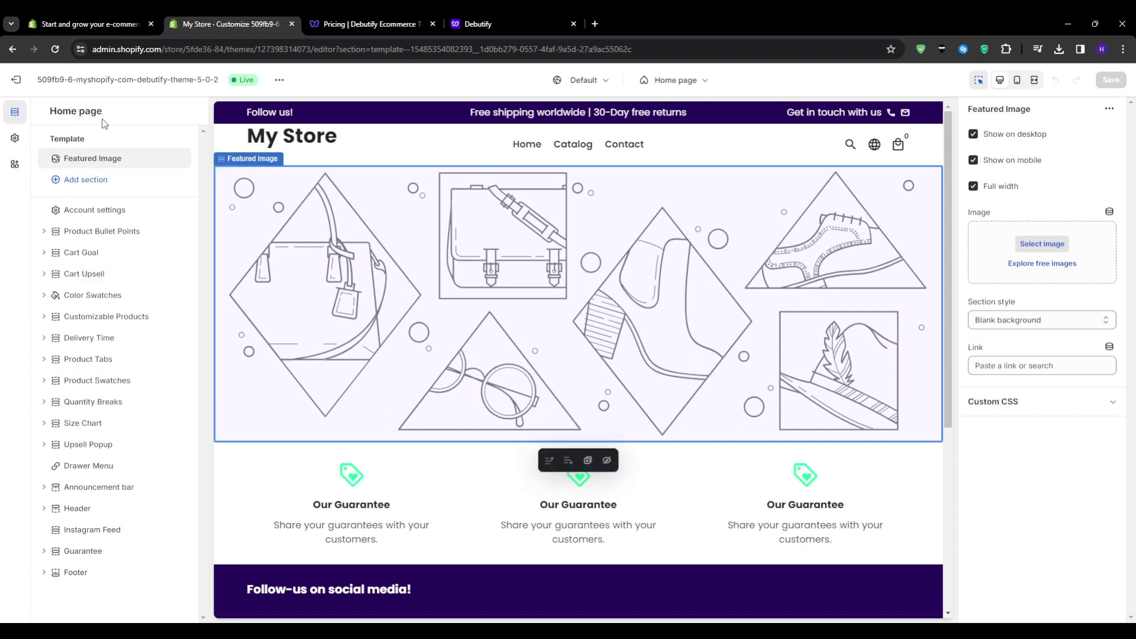
click(135, 515)
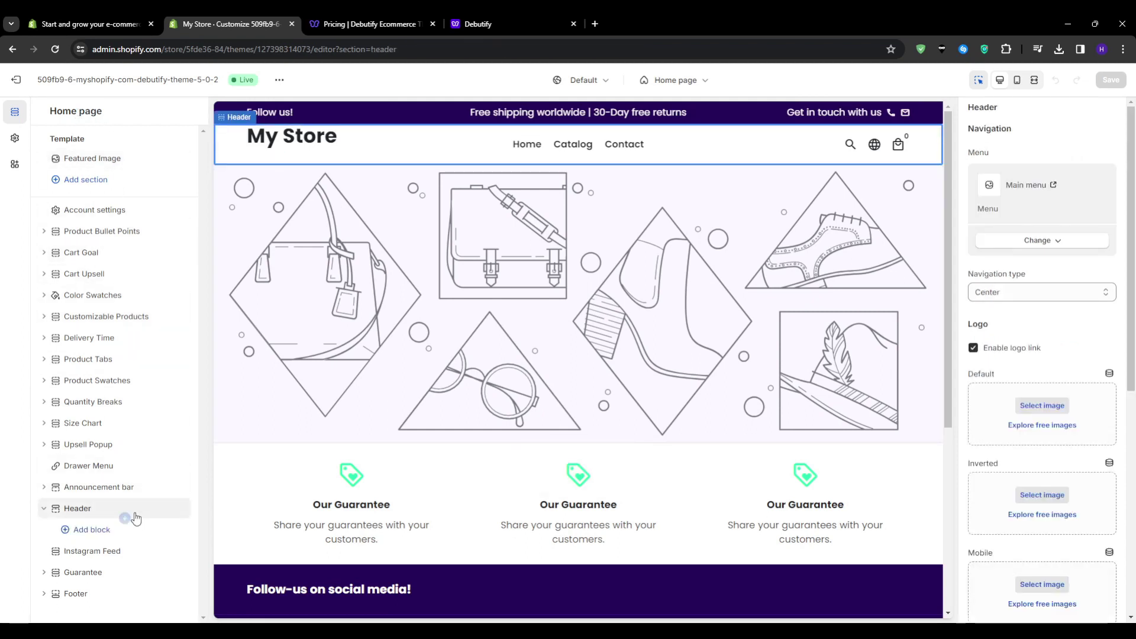
click(104, 531)
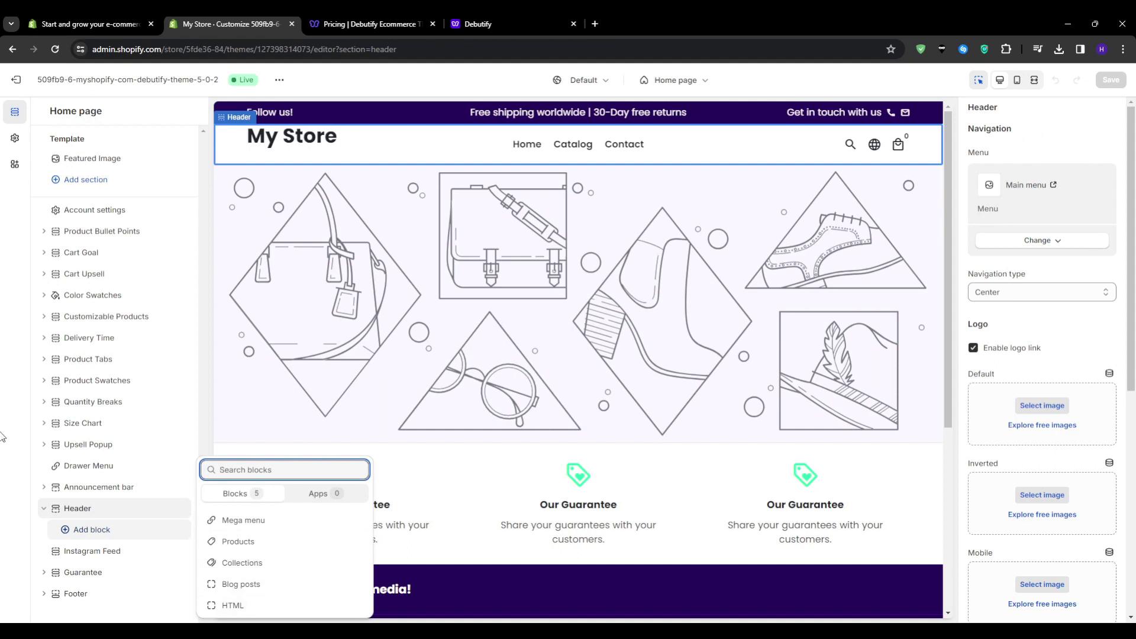
key(Escape)
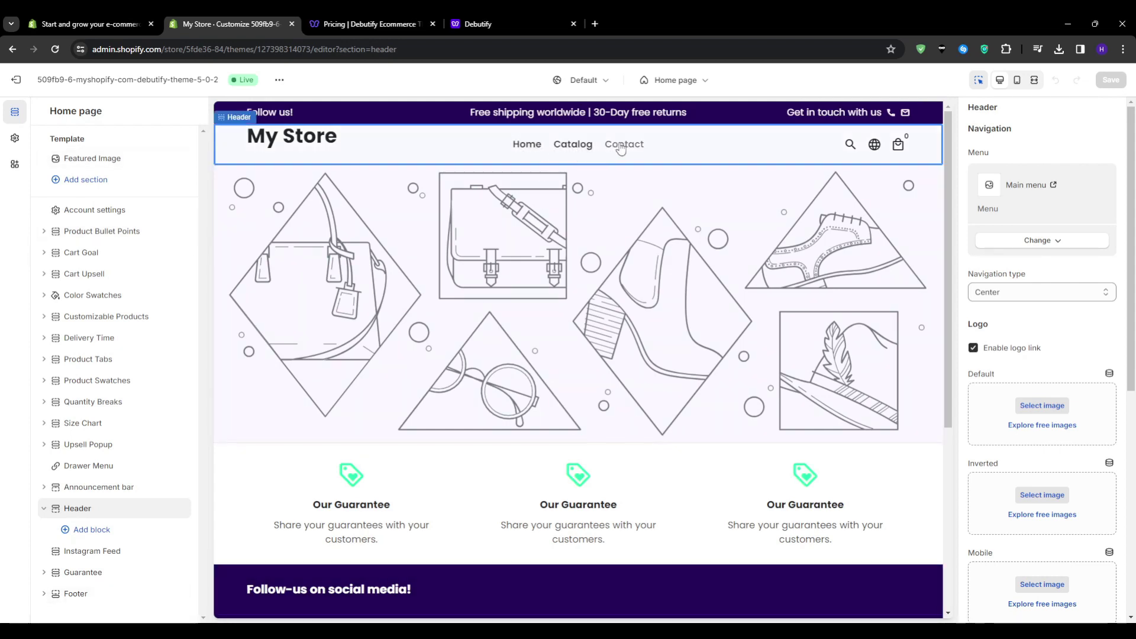
Preview the store's Catalog page in the theme editor and return to the home page
click(588, 146)
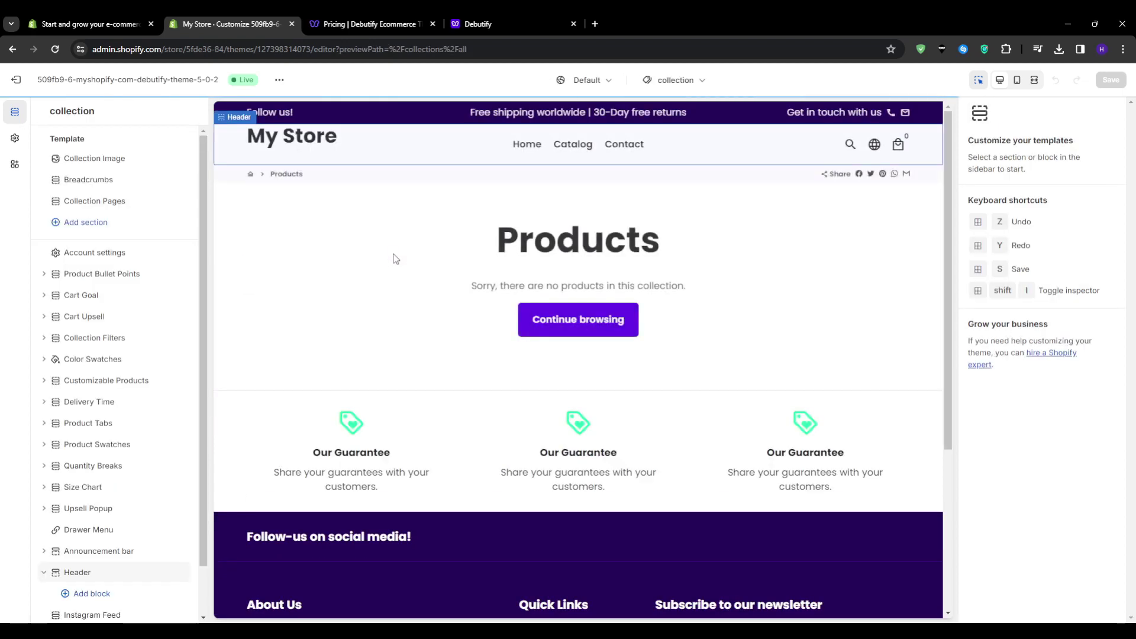
scroll(401, 270, down, 5)
scroll(408, 314, up, 5)
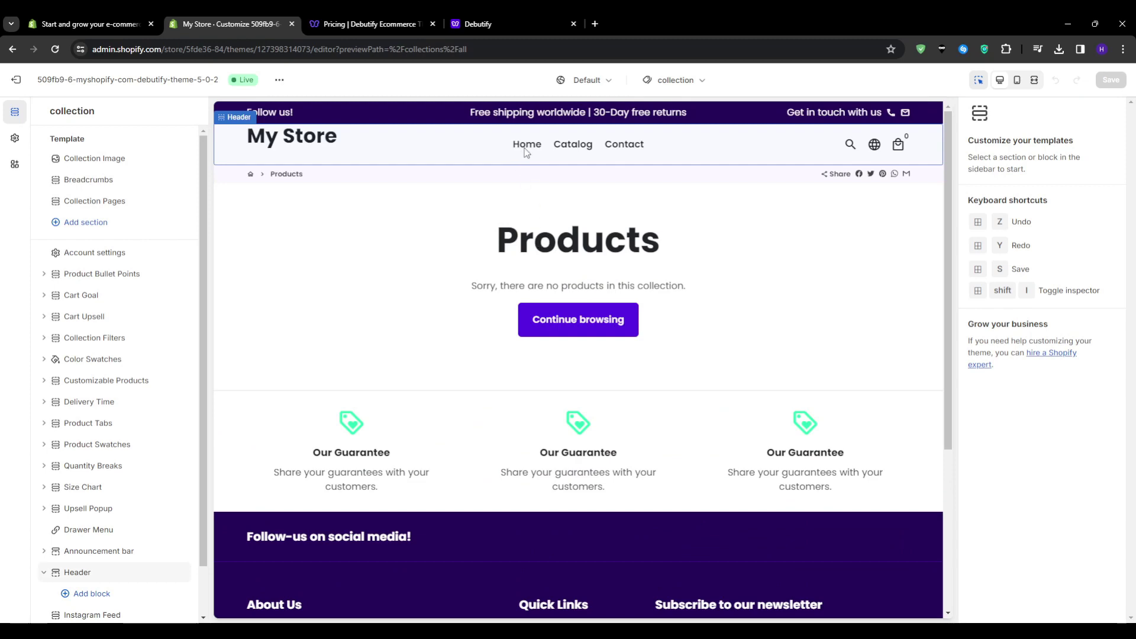
click(529, 150)
click(529, 148)
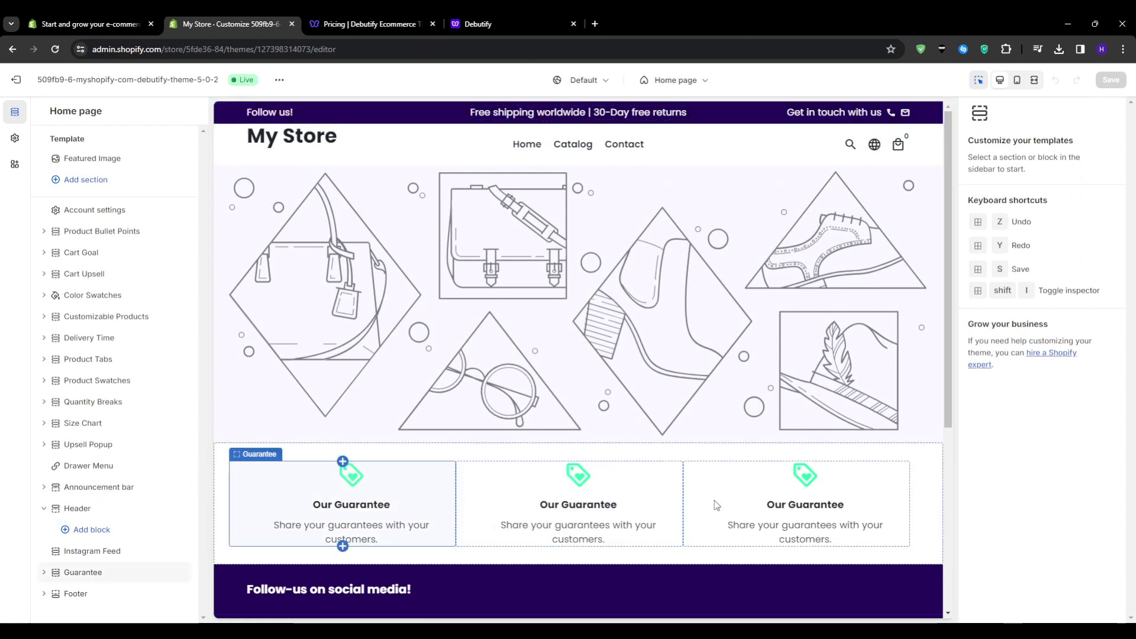
Replace the announcement bar's message text with "SHOP NOW"
click(151, 487)
click(90, 515)
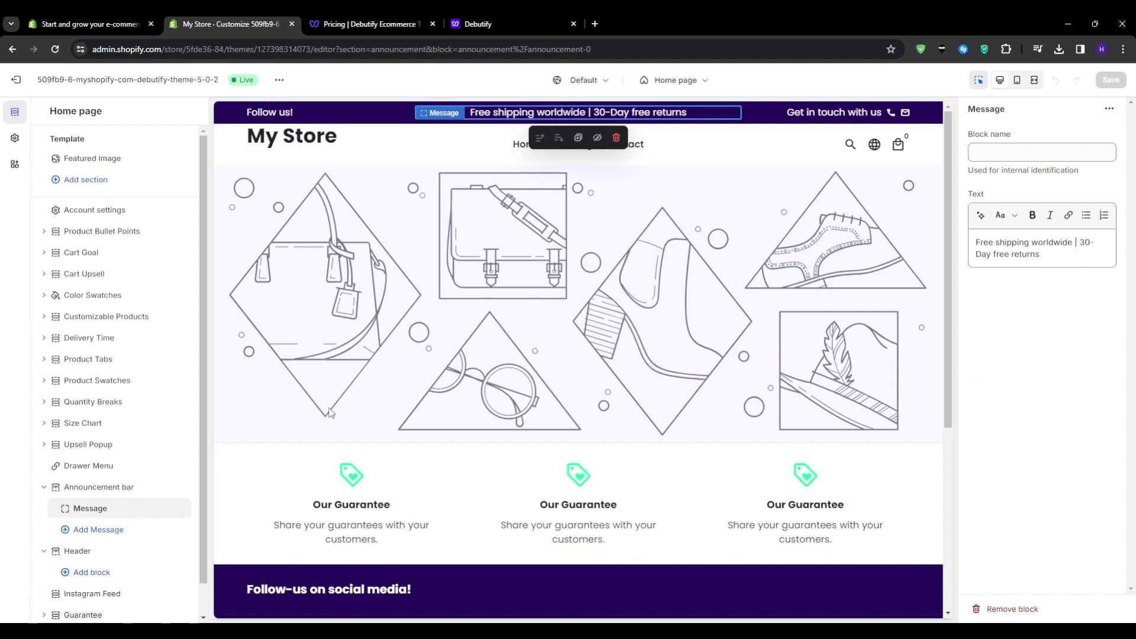
drag(1057, 258, 950, 228)
text(SHOP[)
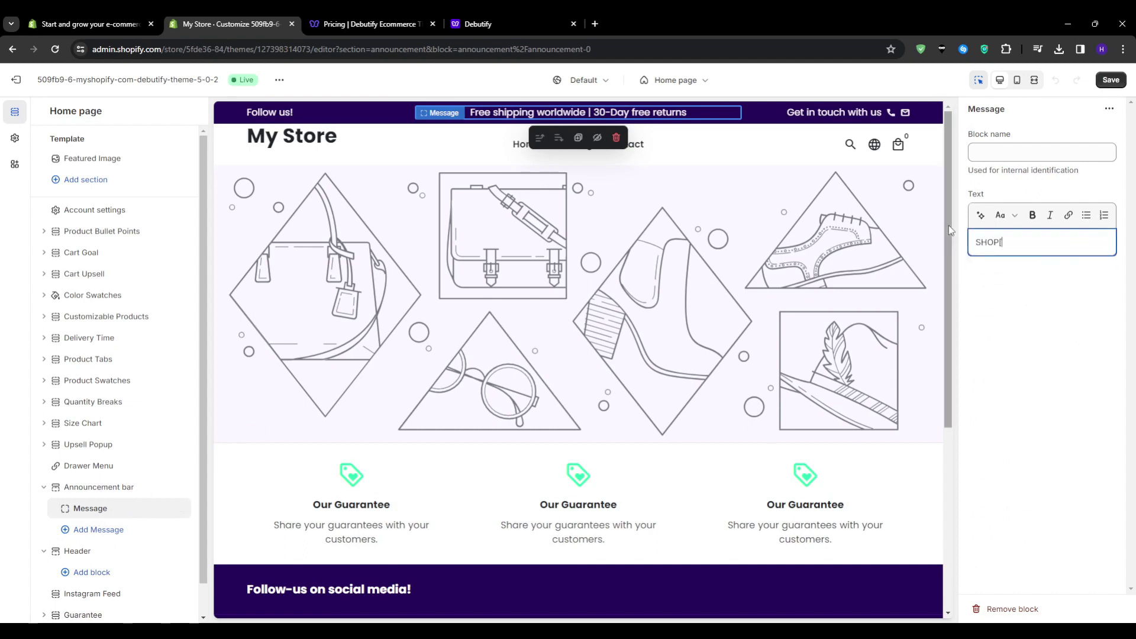
key(BackSpace)
text(NOW)
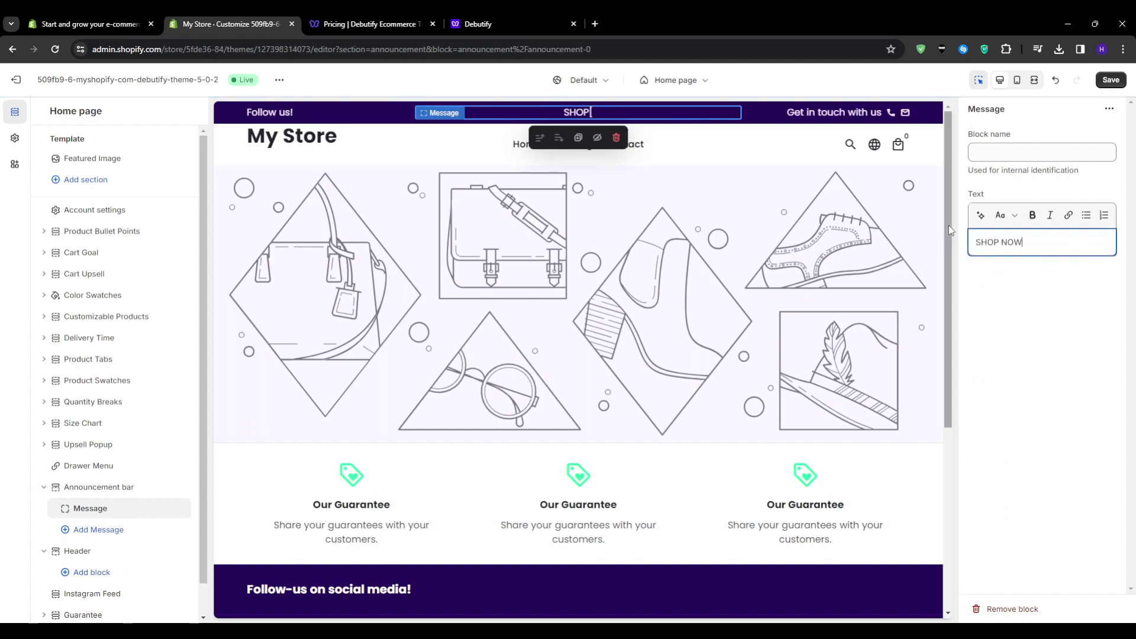
click(1058, 359)
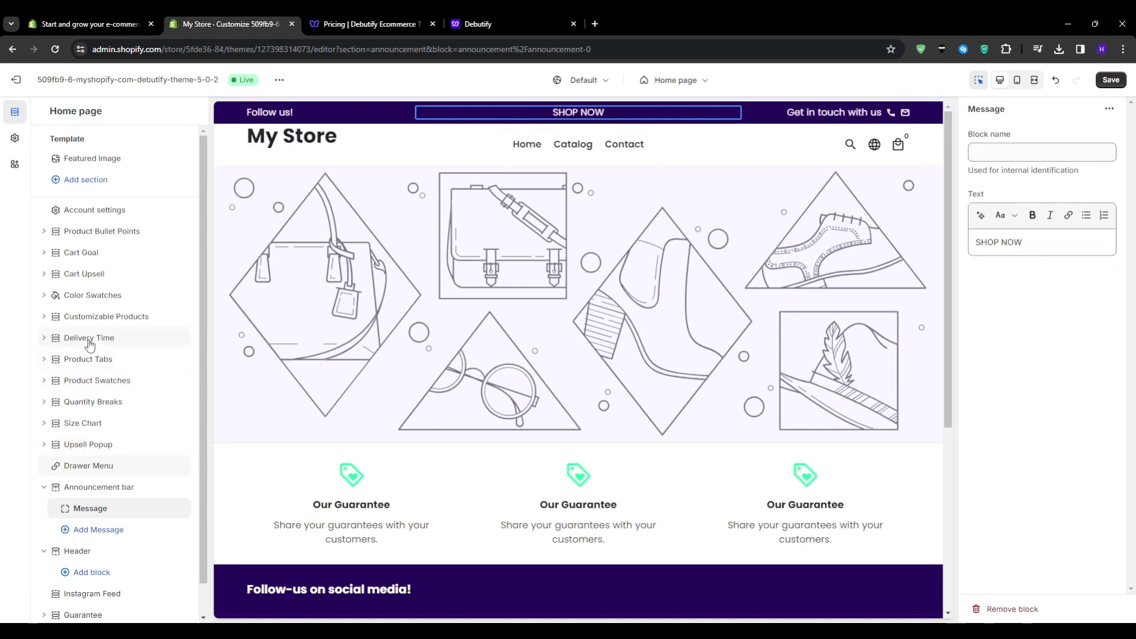
Try the free Women's Fashion photo of the woman in a black leather jacket as the Featured Image
click(95, 159)
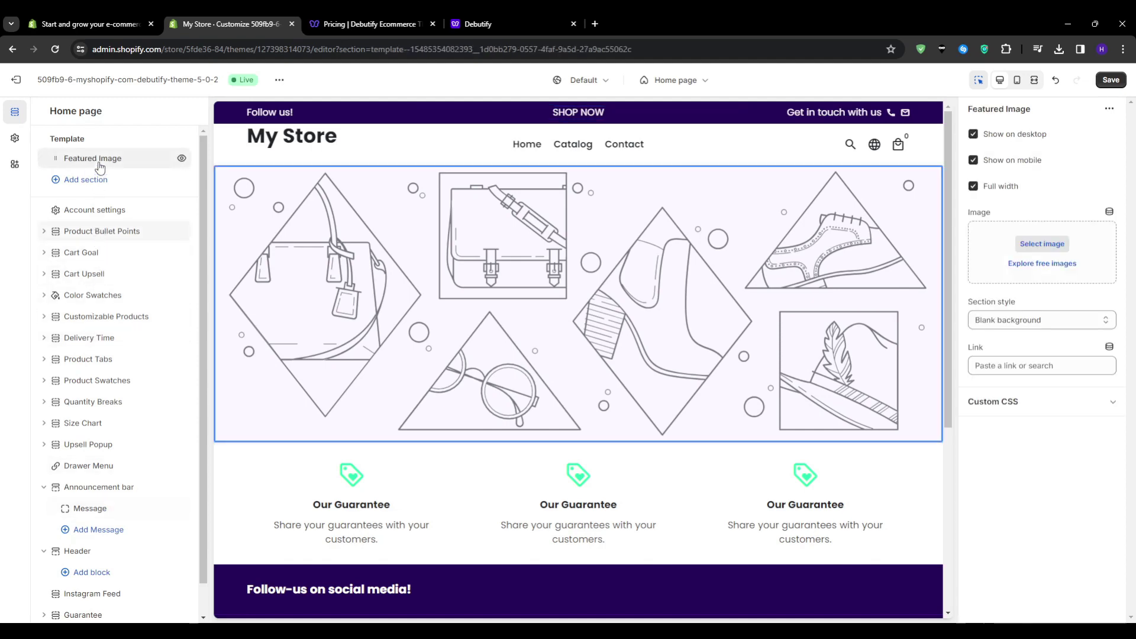
click(1042, 264)
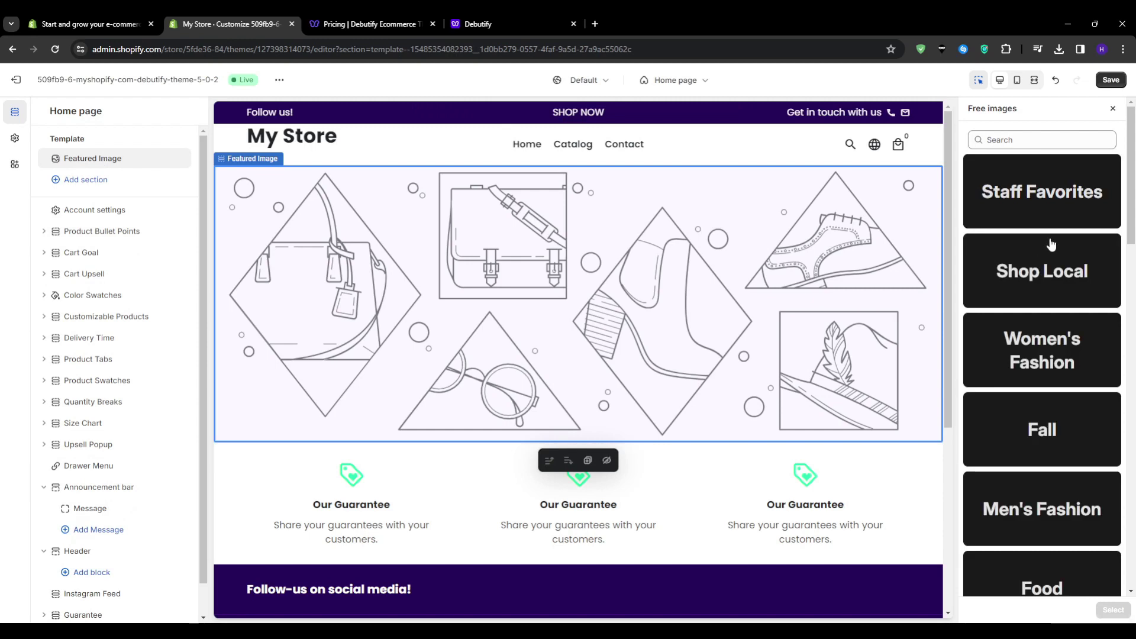
click(1019, 349)
click(1024, 246)
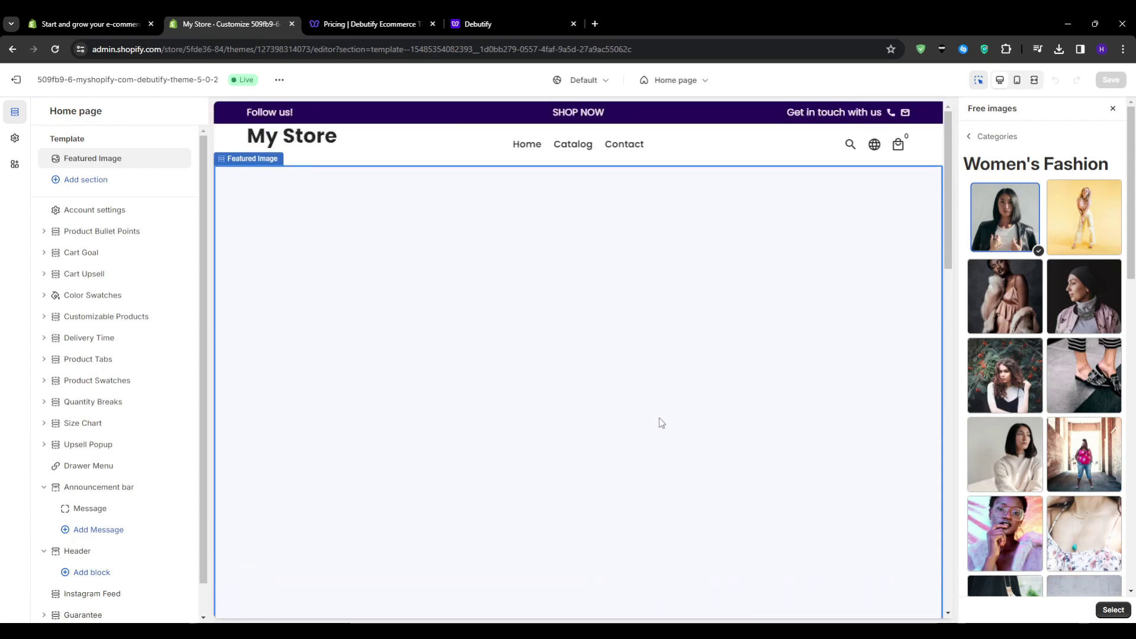
scroll(658, 416, down, 10)
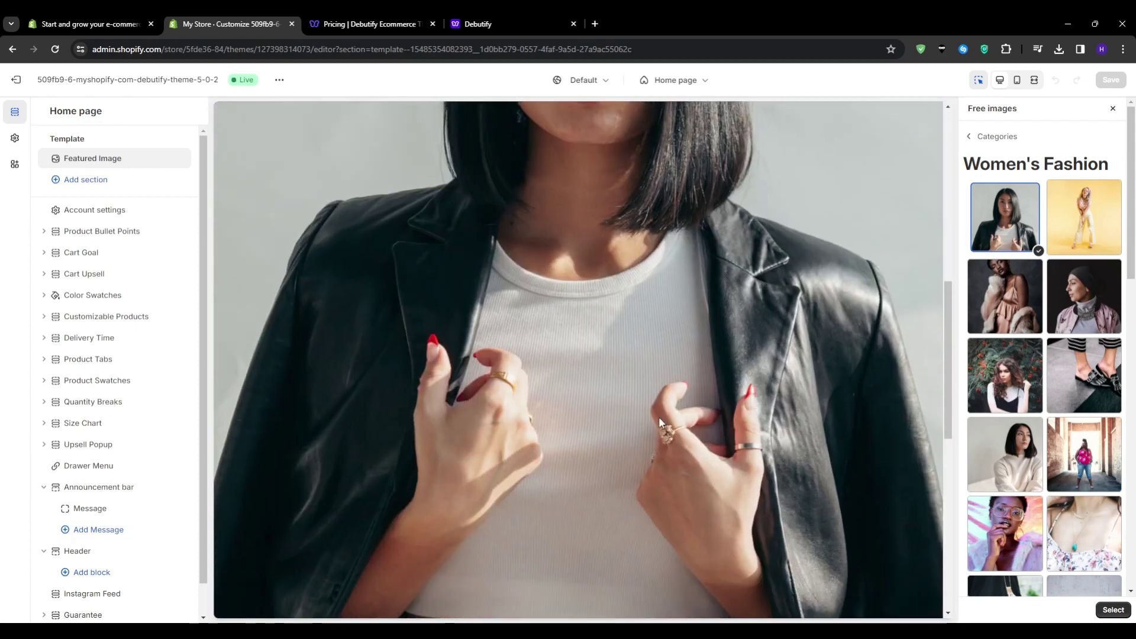
scroll(663, 429, up, 10)
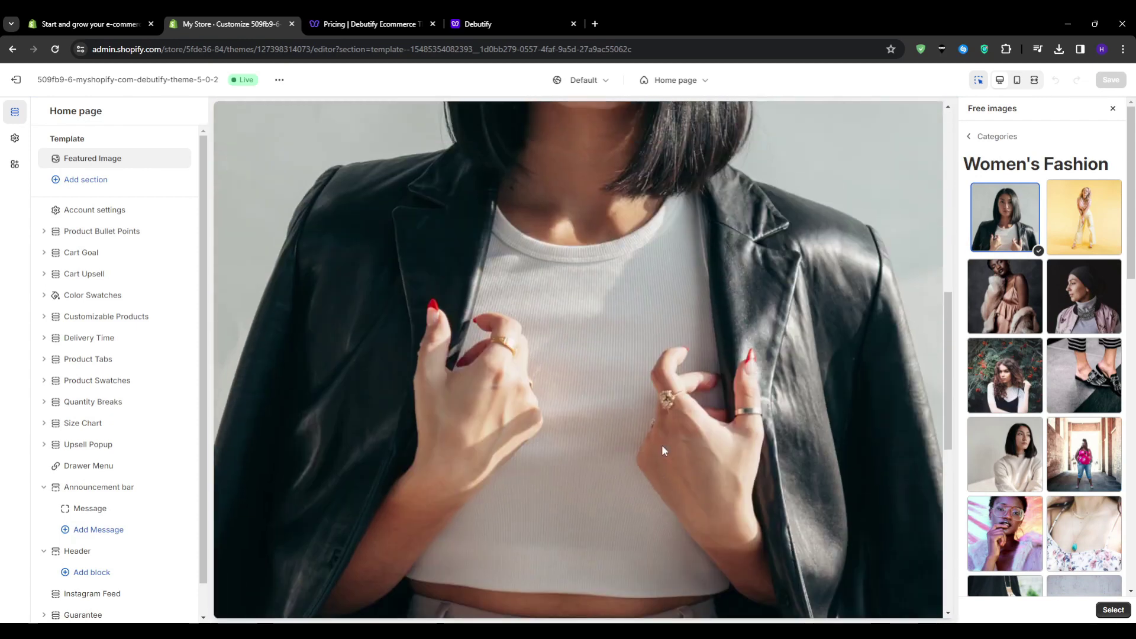
Open the store's Catalog page in the preview and look through the collection template's sections
click(573, 150)
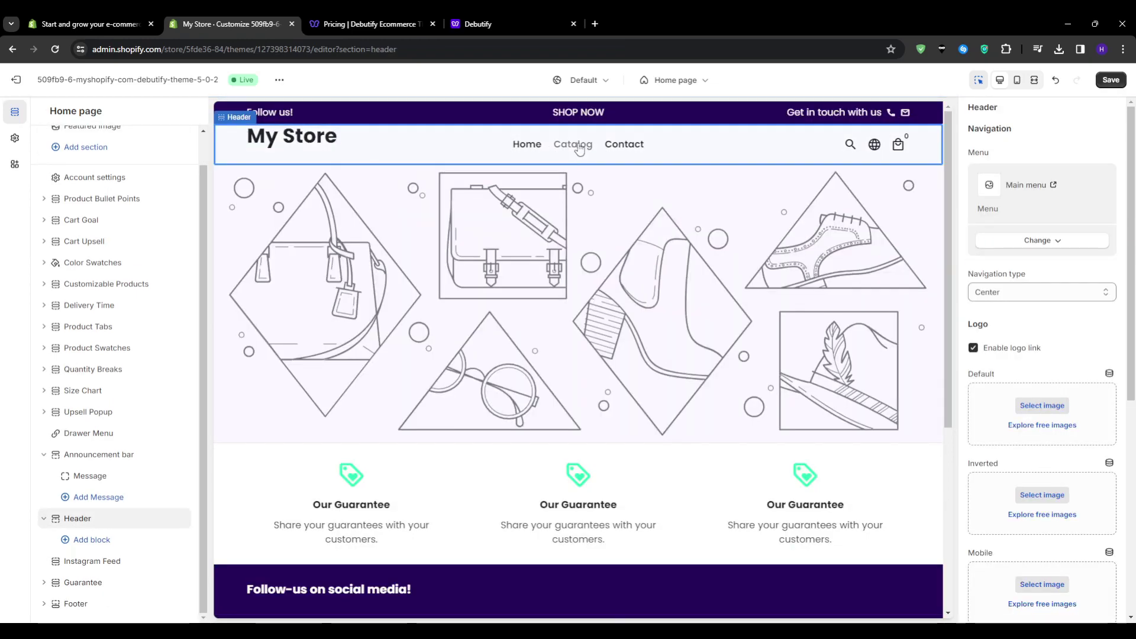
click(572, 145)
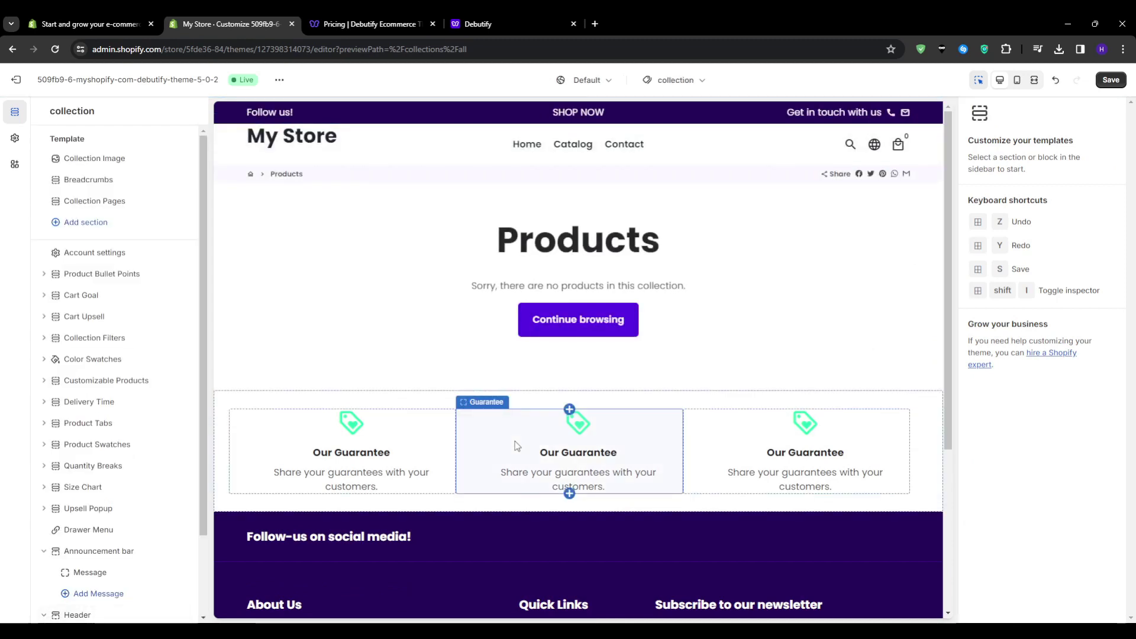
scroll(95, 384, down, 2)
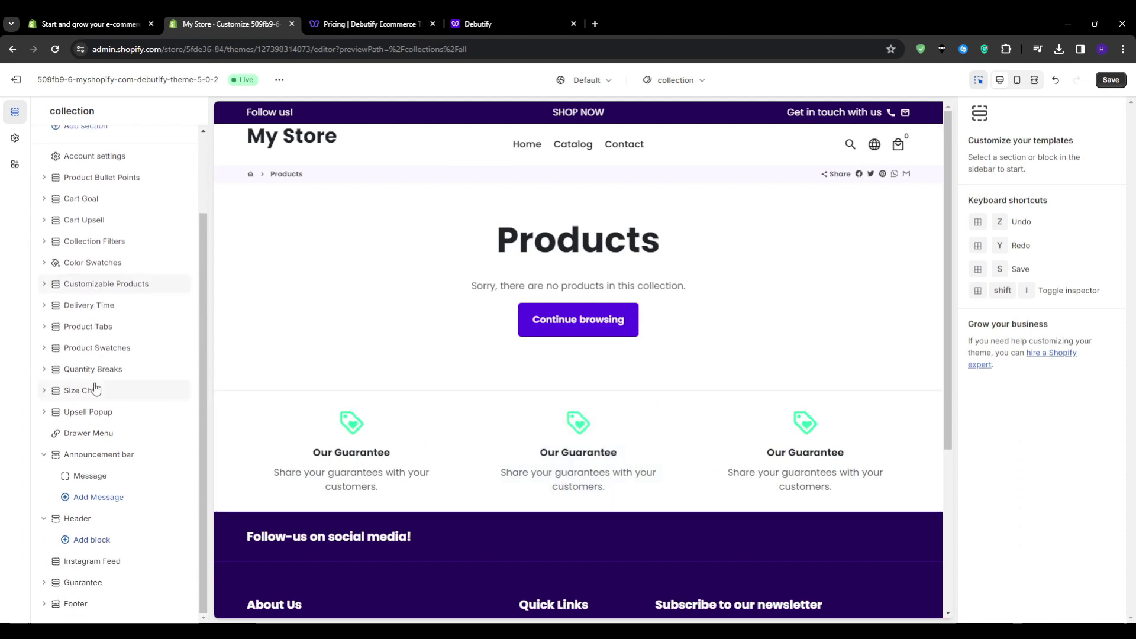
scroll(94, 388, up, 2)
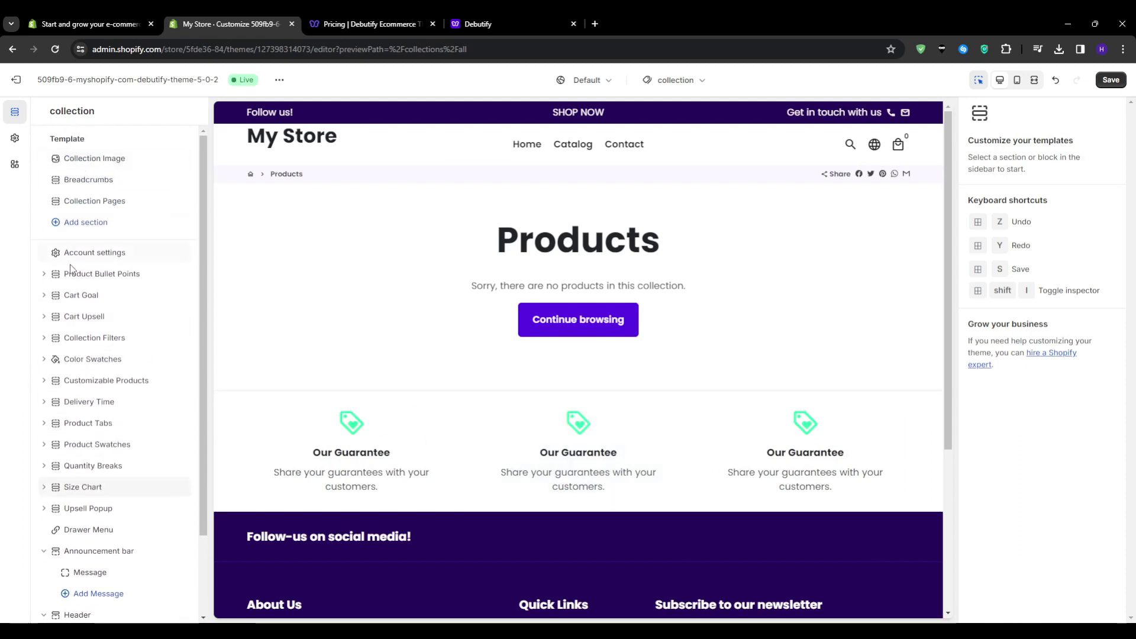
scroll(95, 473, down, 2)
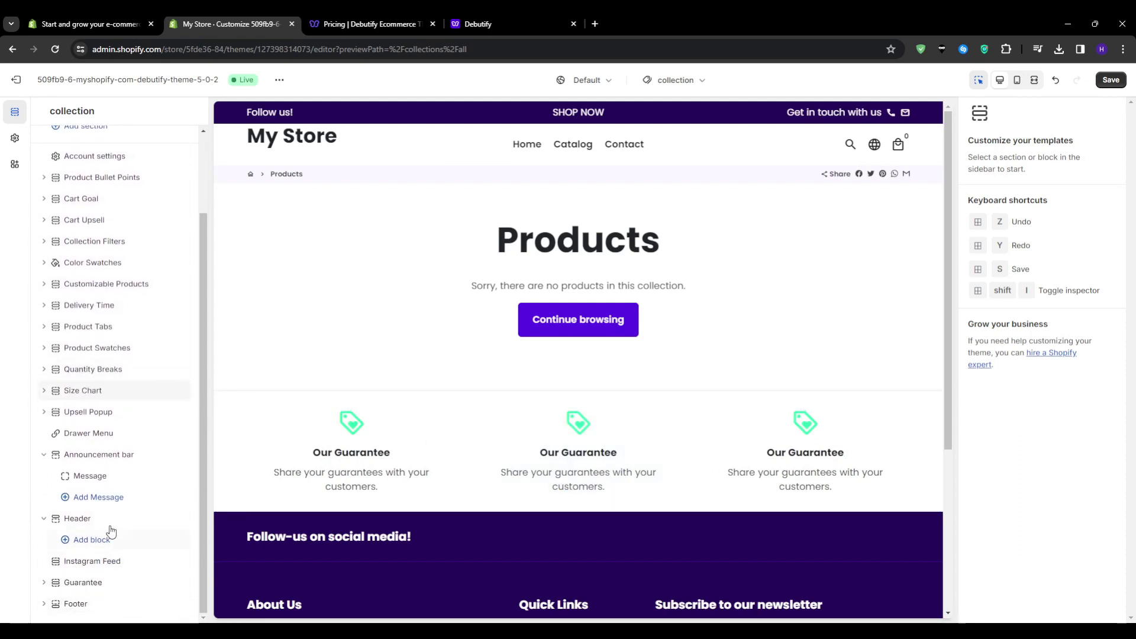
scroll(109, 503, up, 2)
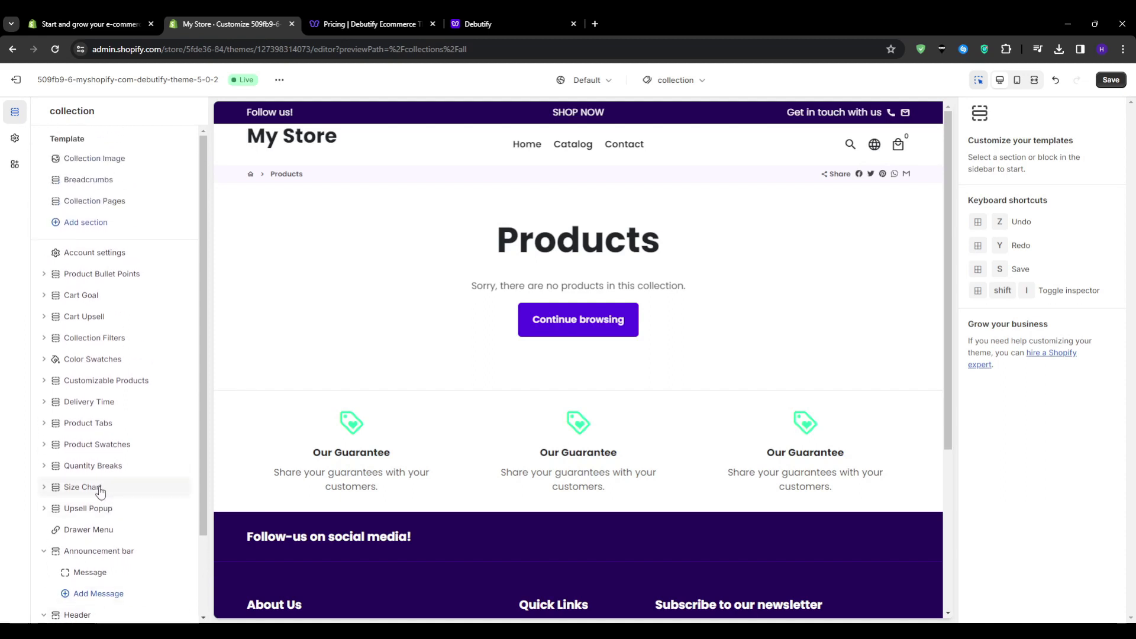
In the theme's heading typography, set the base size to 36 px, page title size to 76 px and letter spacing to 0.3 px
click(15, 138)
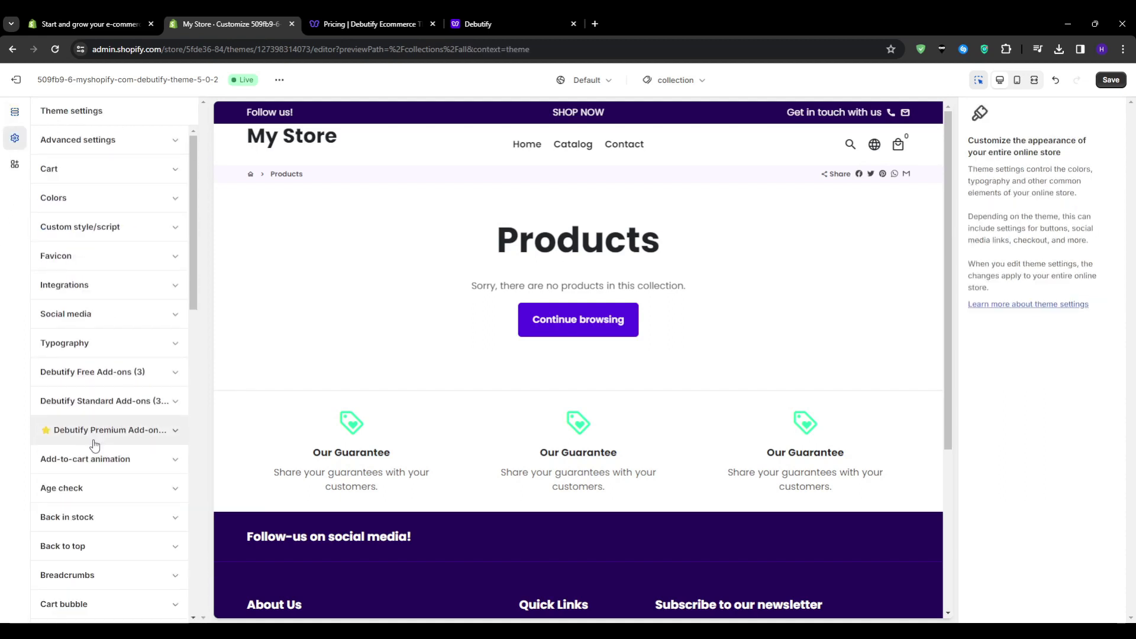
click(112, 356)
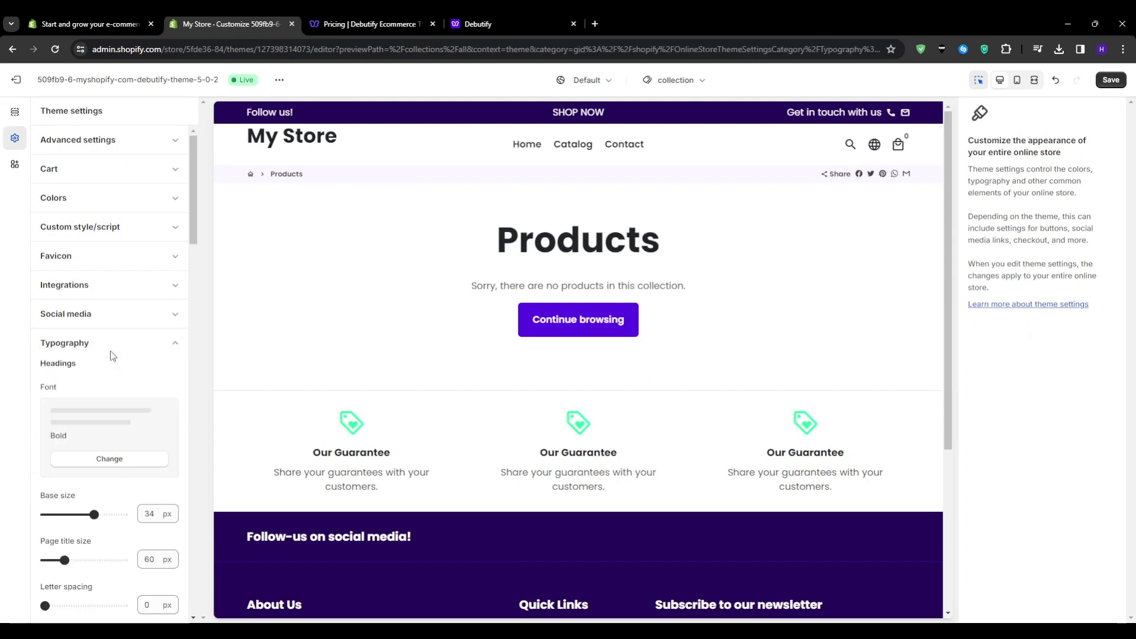
scroll(112, 356, down, 3)
drag(64, 382, 96, 382)
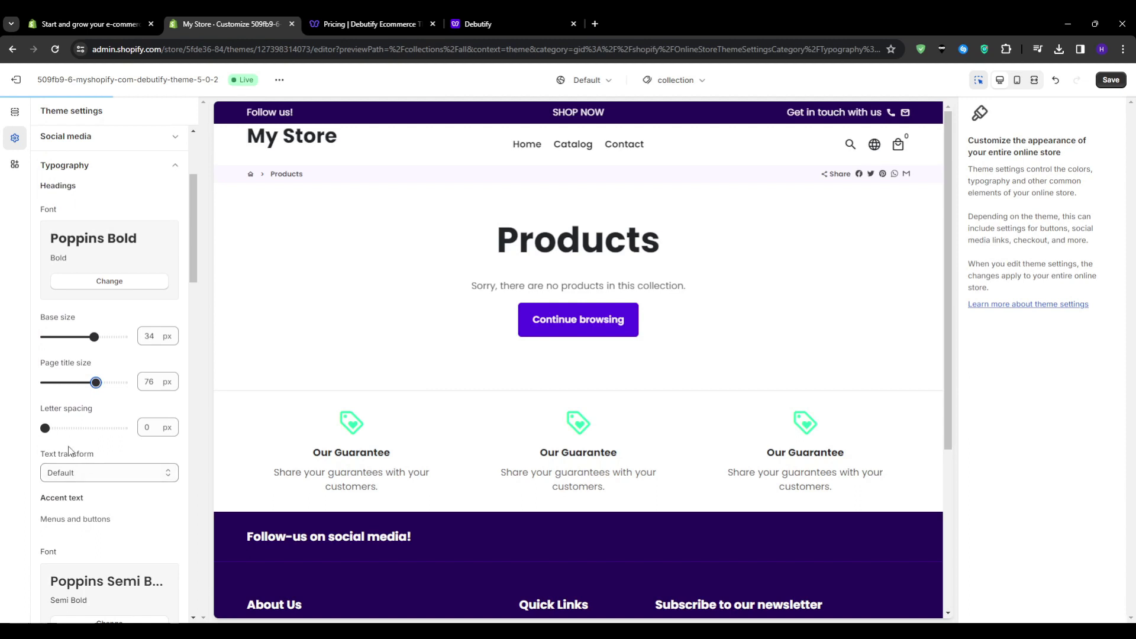
drag(48, 431, 57, 429)
drag(94, 337, 104, 337)
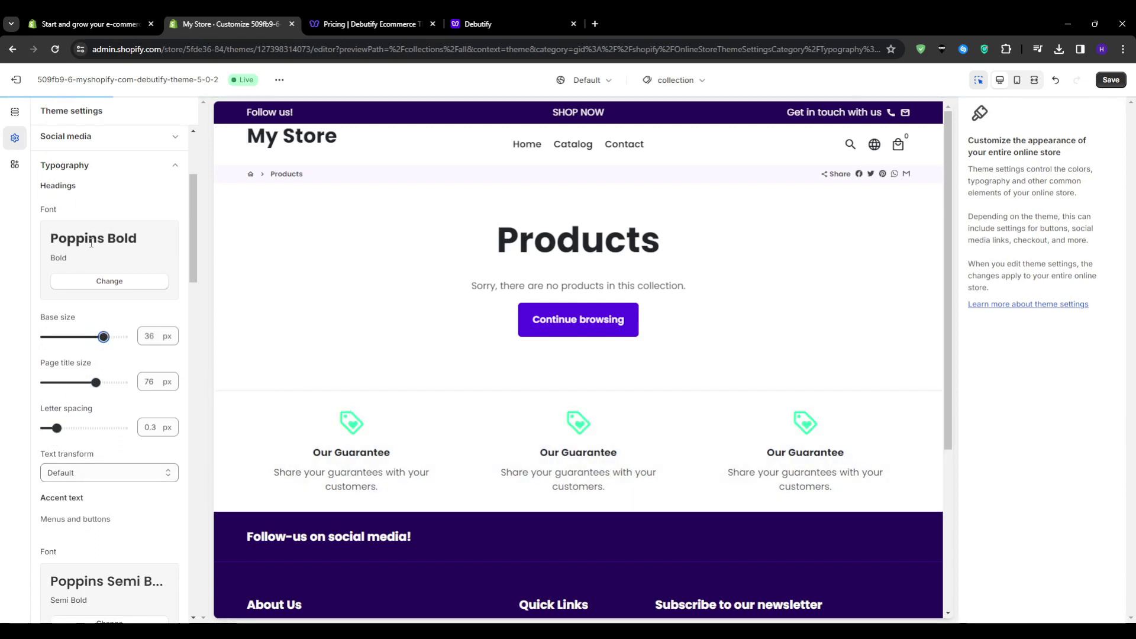
scroll(100, 388, down, 3)
scroll(100, 388, up, 5)
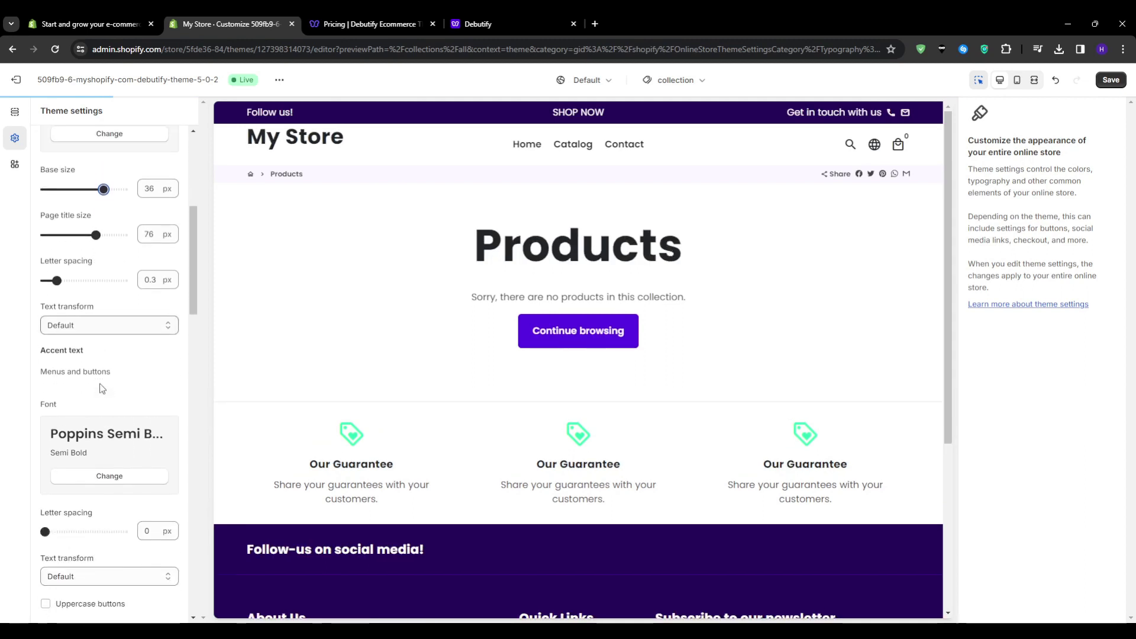
Return to the collection template's sections and inspect the Announcement bar's settings
click(15, 111)
scroll(88, 350, down, 3)
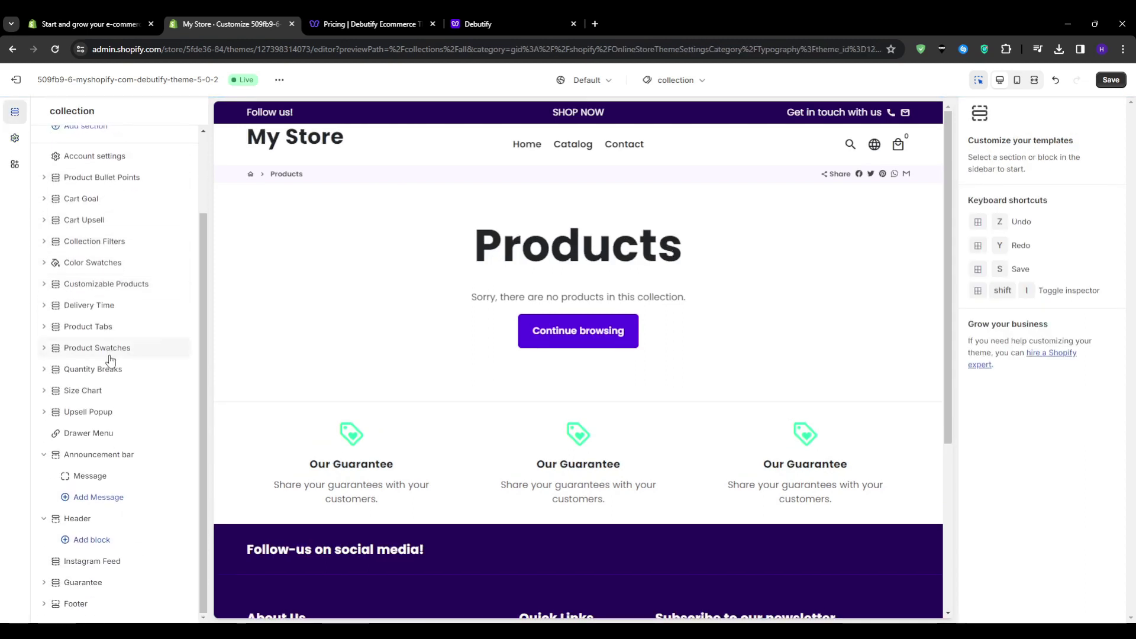
click(112, 455)
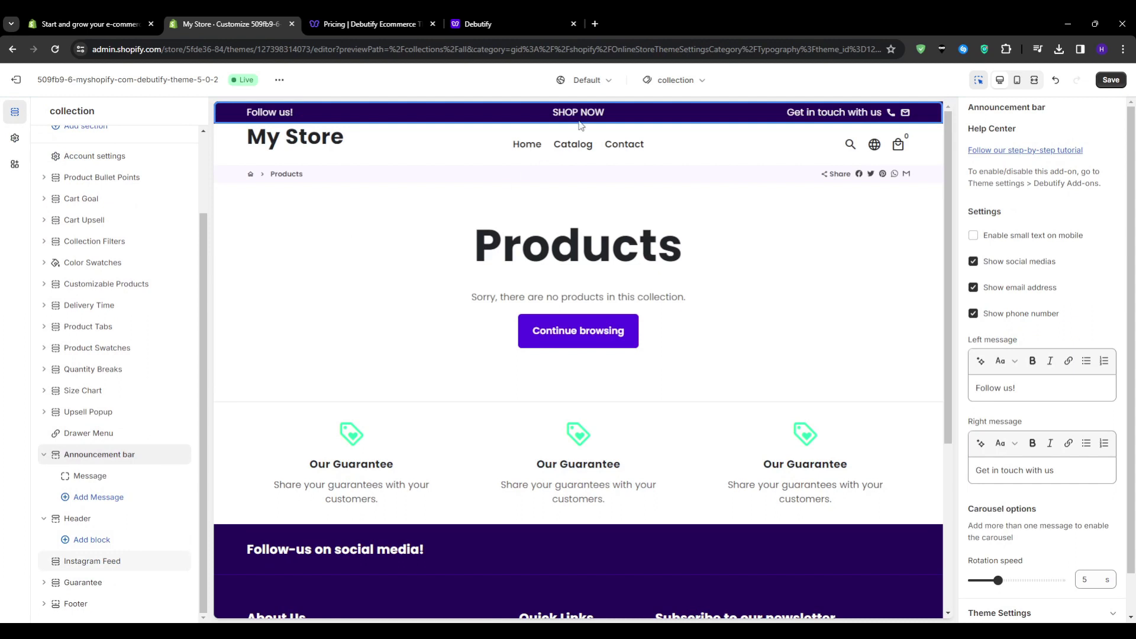
mouse_move(580, 122)
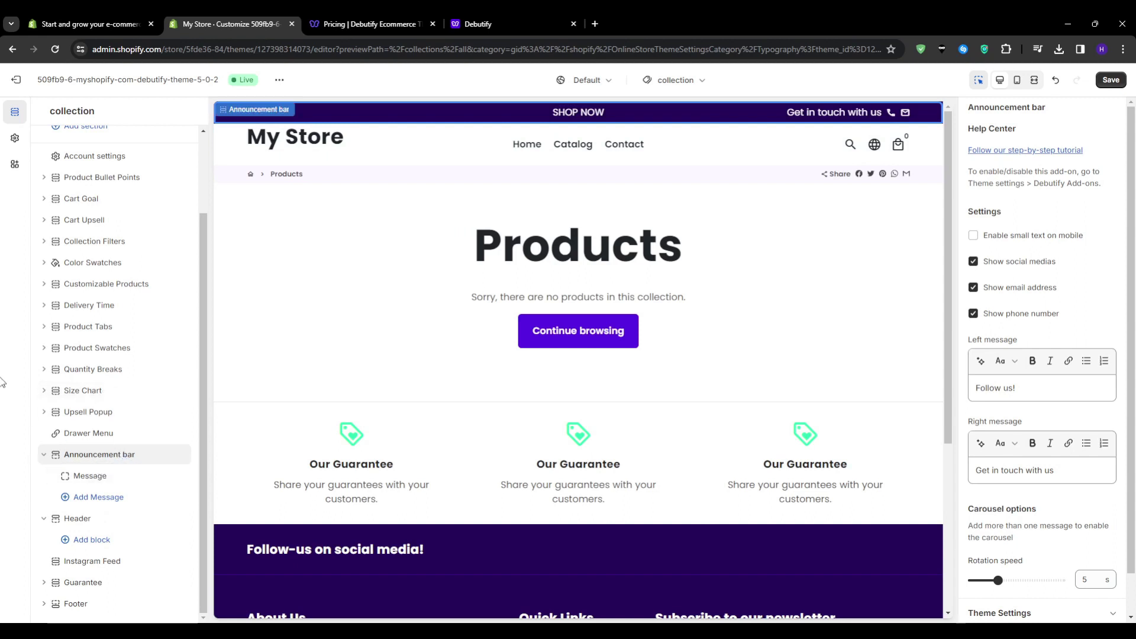
scroll(36, 365, up, 3)
Review the newsletter, SMS and tracking app options in the theme's Integrations settings
click(15, 138)
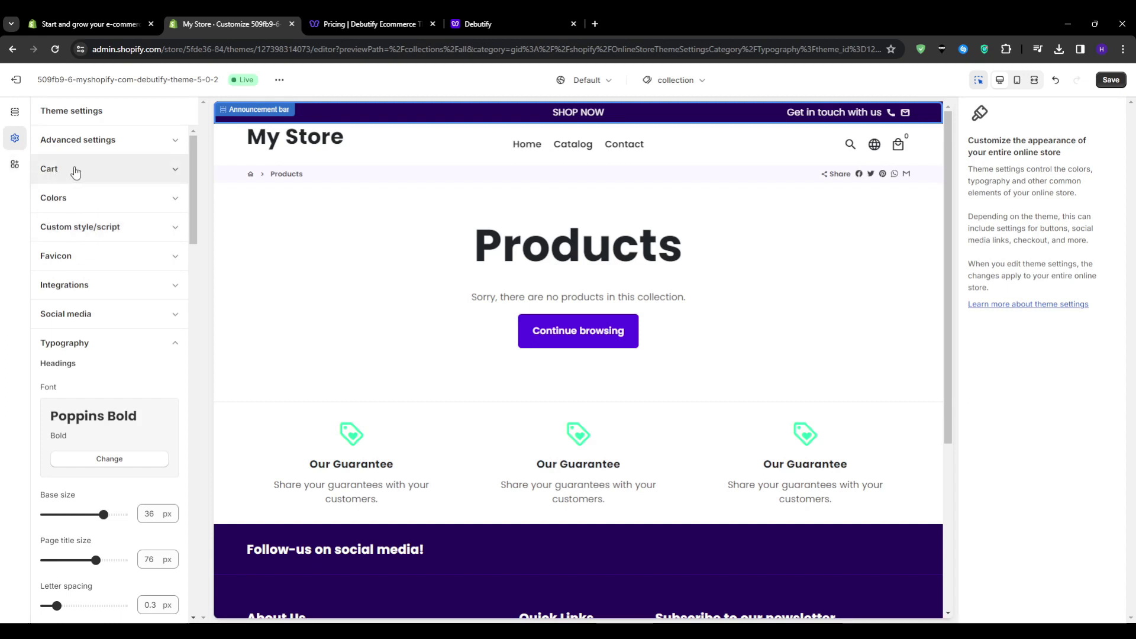
click(135, 286)
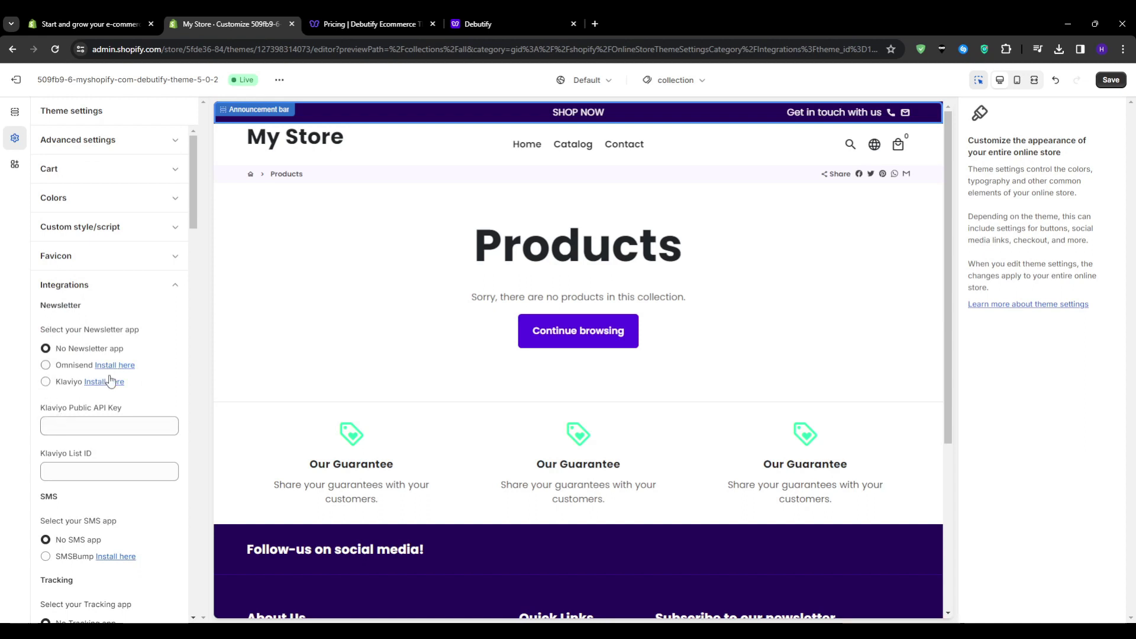
scroll(121, 517, down, 1)
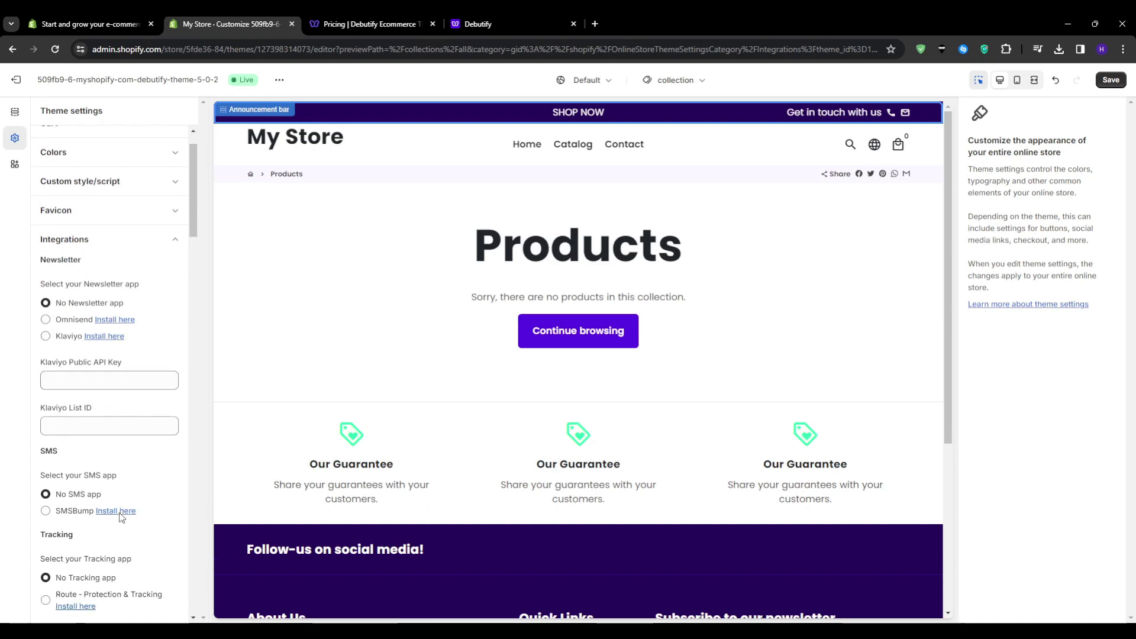
scroll(121, 518, down, 1)
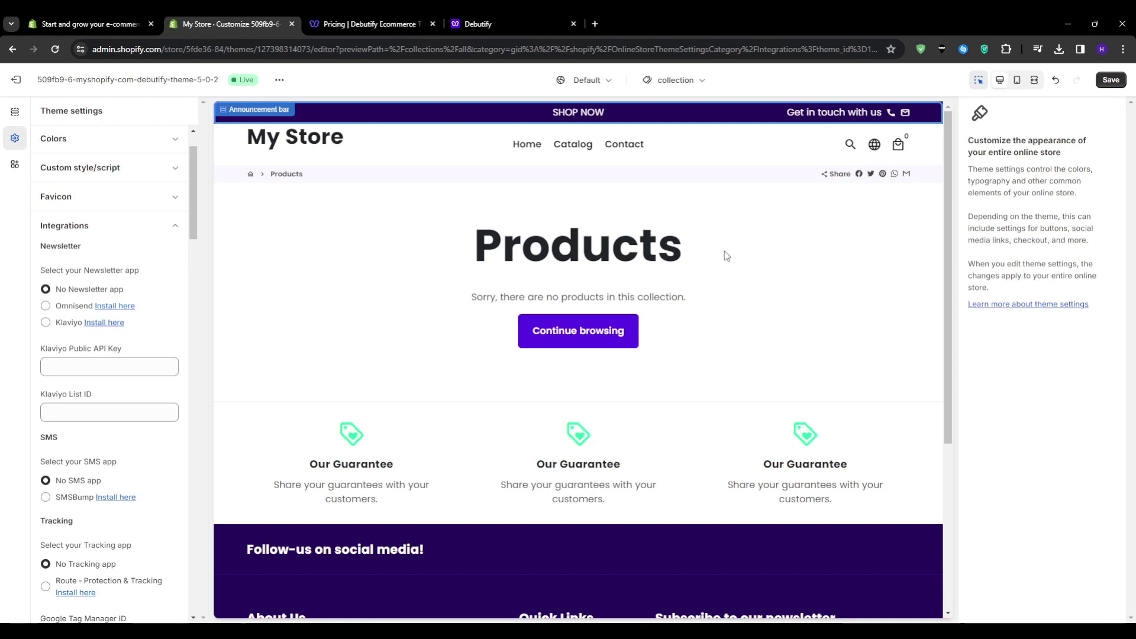
Switch the preview to mobile view and check the collection page down to its footer
click(1017, 80)
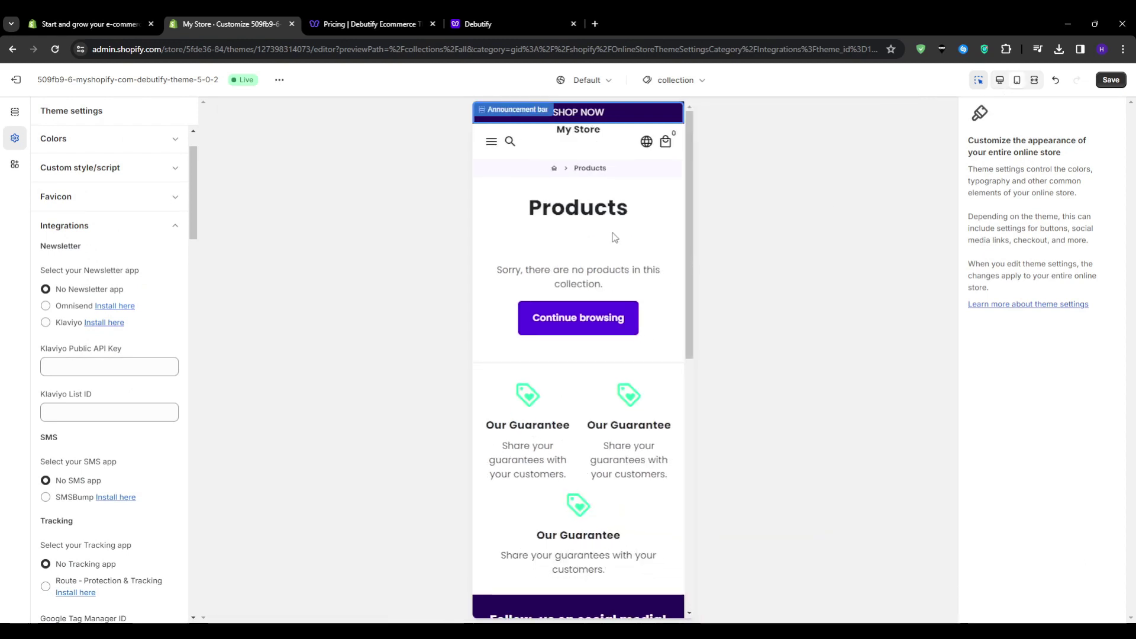
scroll(612, 232, down, 2)
scroll(608, 251, down, 7)
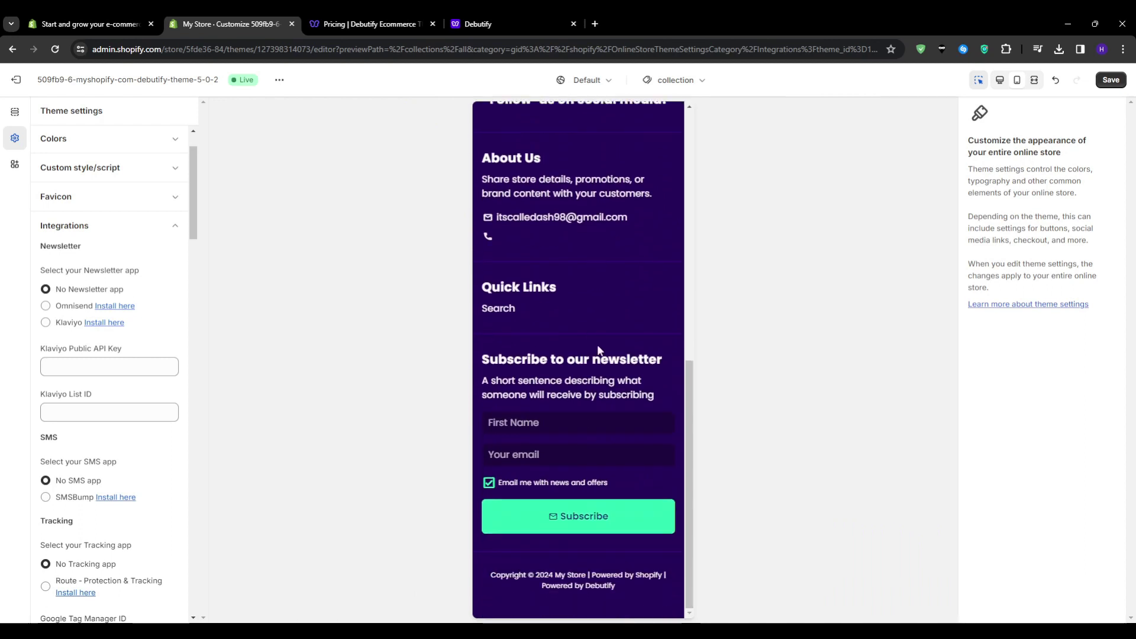
scroll(545, 521, up, 10)
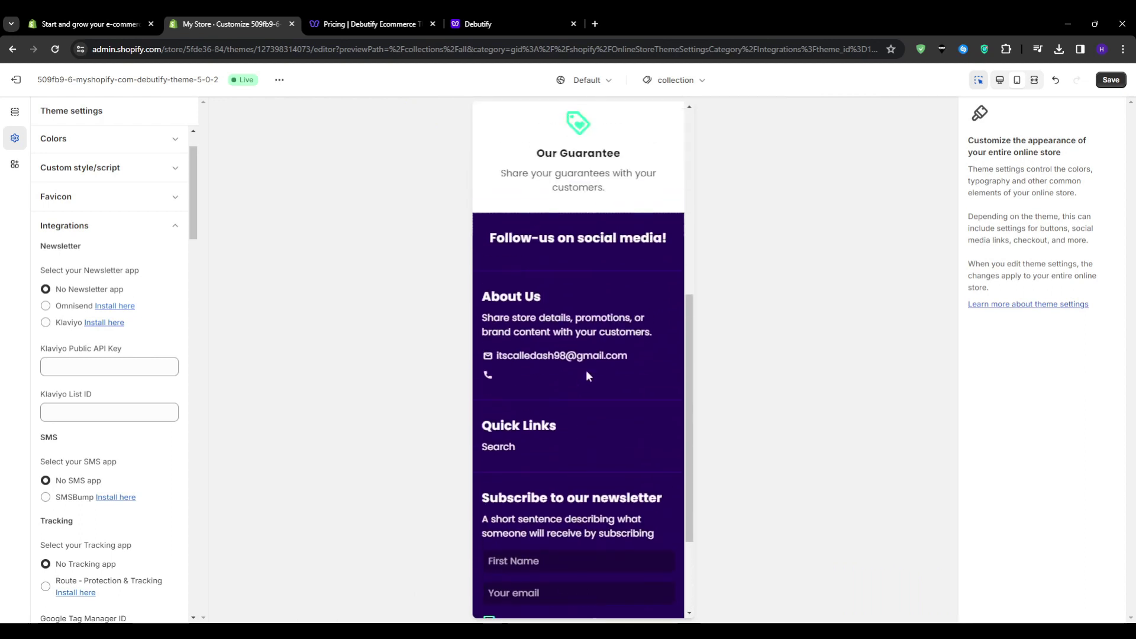